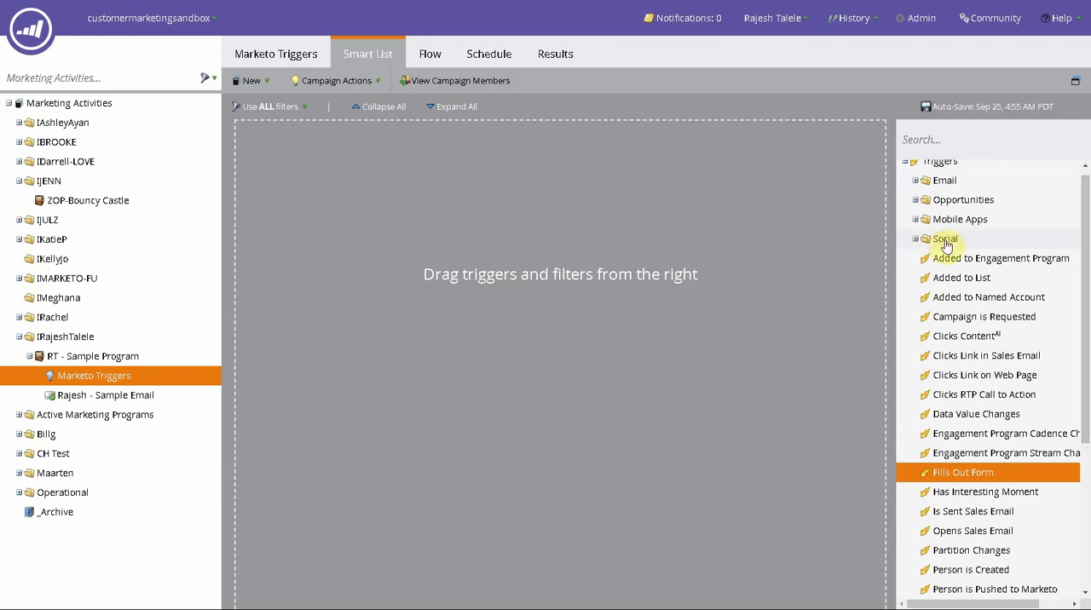
- Add a Fills Out Form trigger to the smart list with the form name set to Contact Us.Contact Us
scroll(980, 282, up, 1)
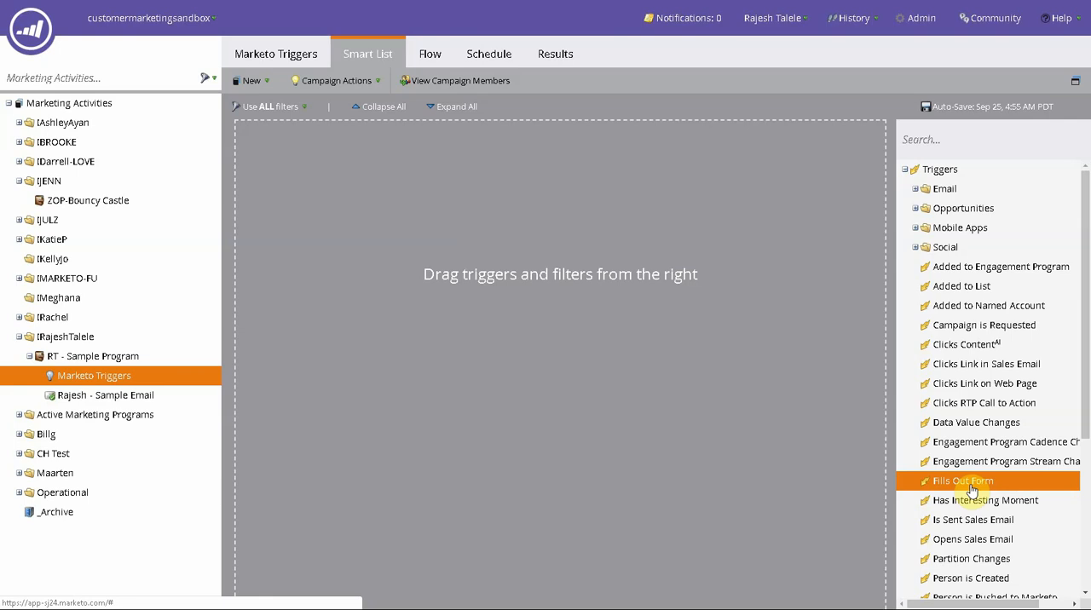
drag(972, 491, 628, 298)
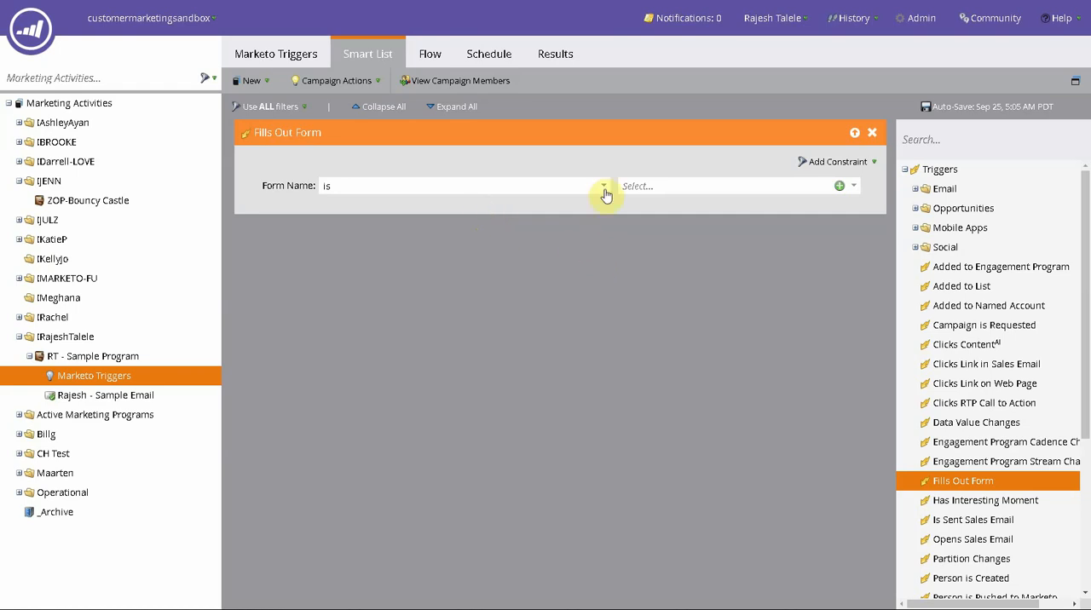
click(855, 186)
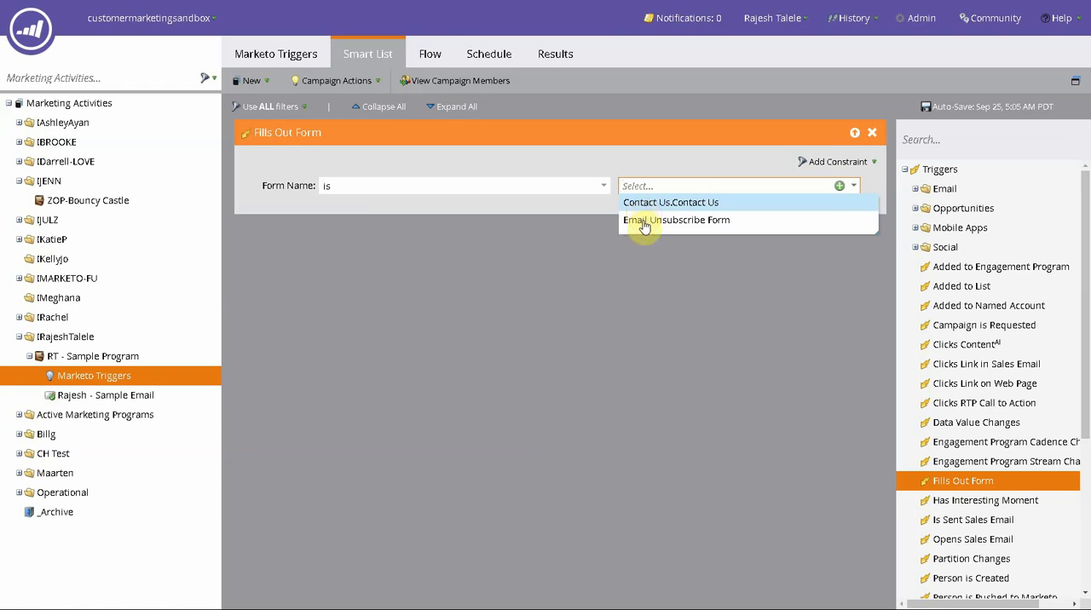
click(684, 205)
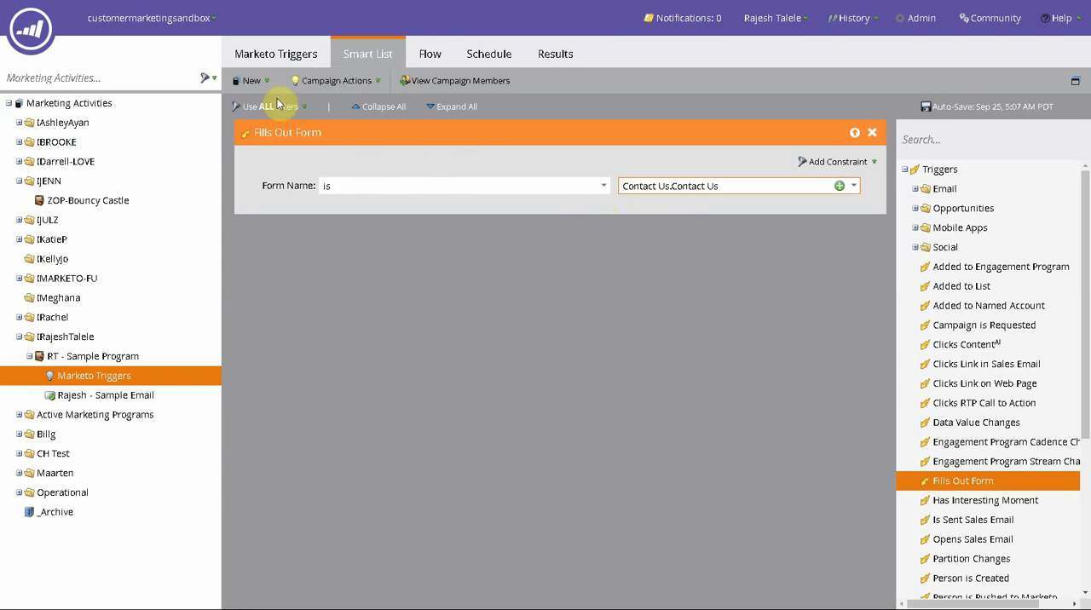
- Add a Send Email action followed by a Send Alert action to the campaign's flow
click(430, 53)
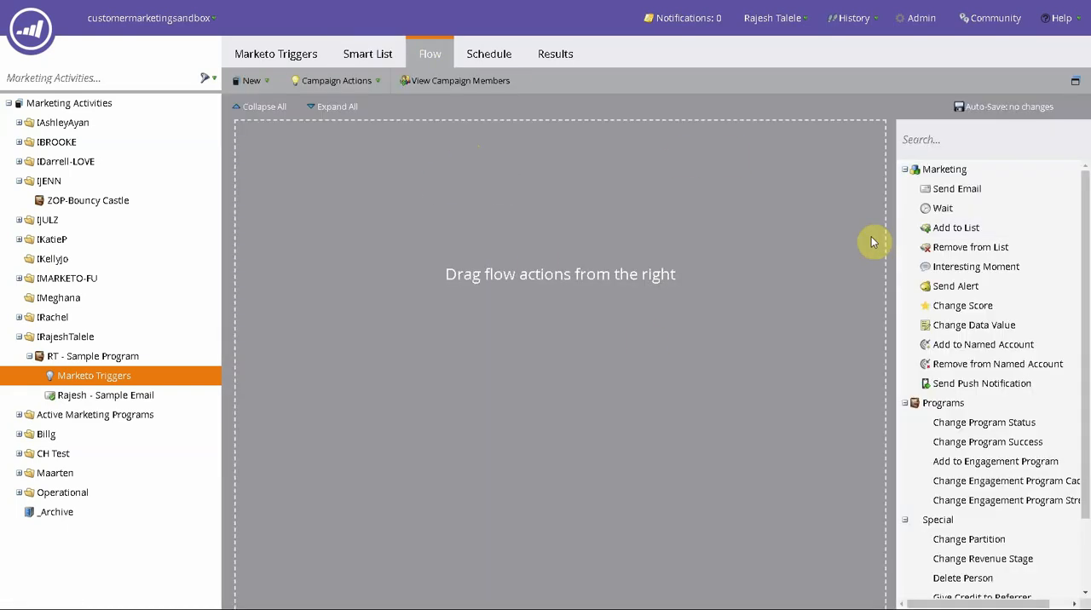
drag(970, 203, 720, 198)
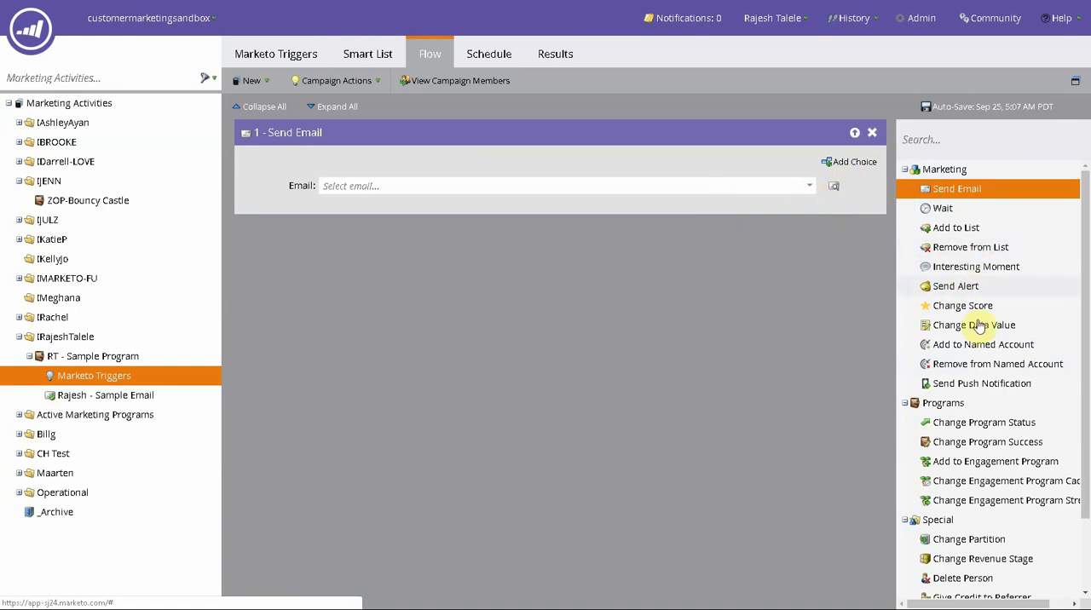
drag(920, 288, 707, 300)
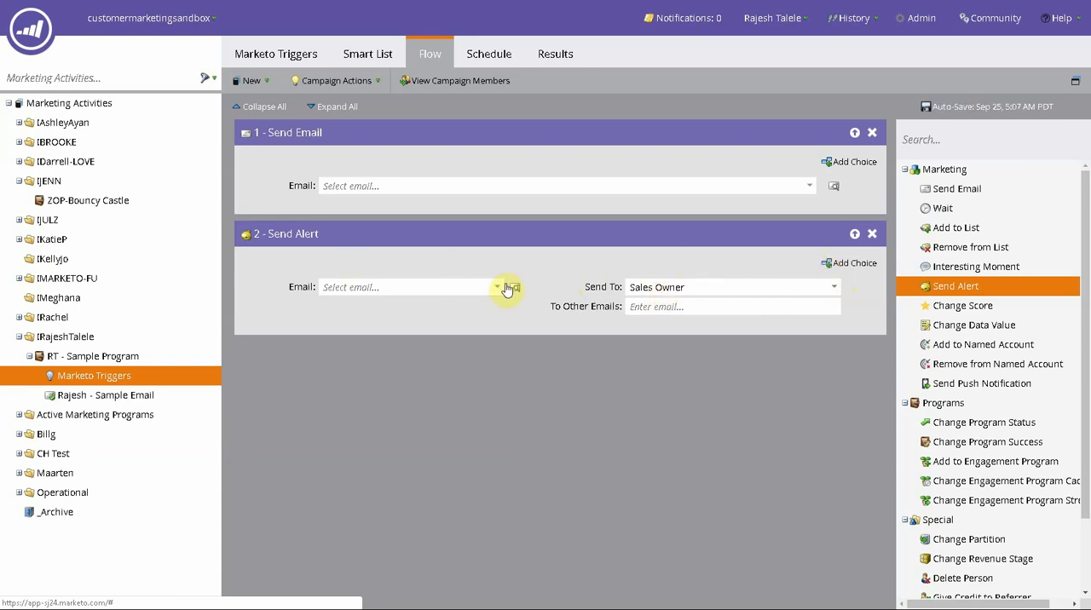
- Add Email Unsubscribe Form as a second form name value in the smart list's Fills Out Form trigger
click(364, 54)
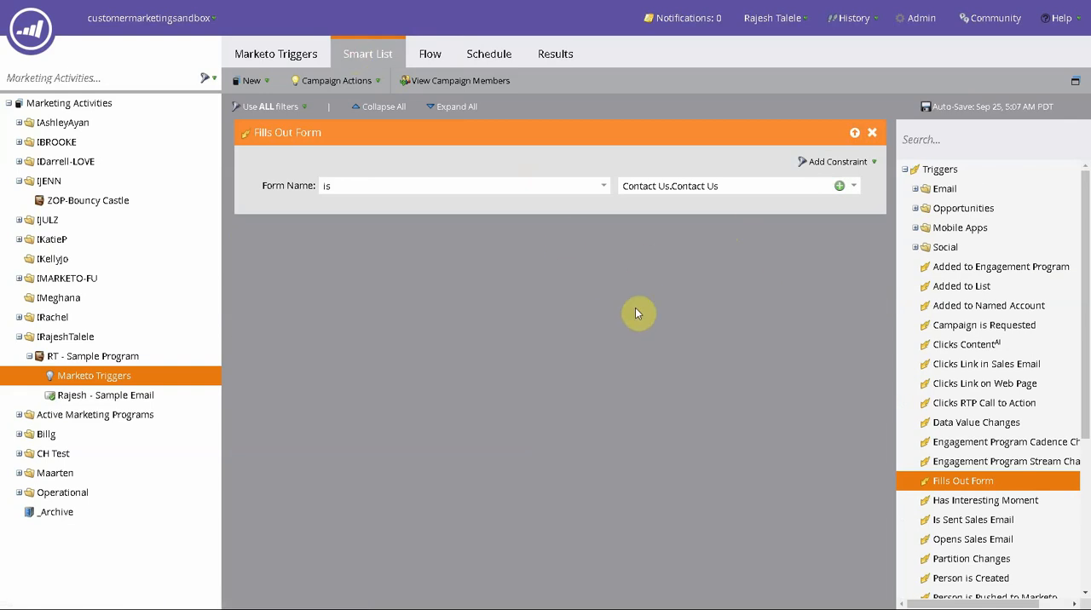
click(841, 187)
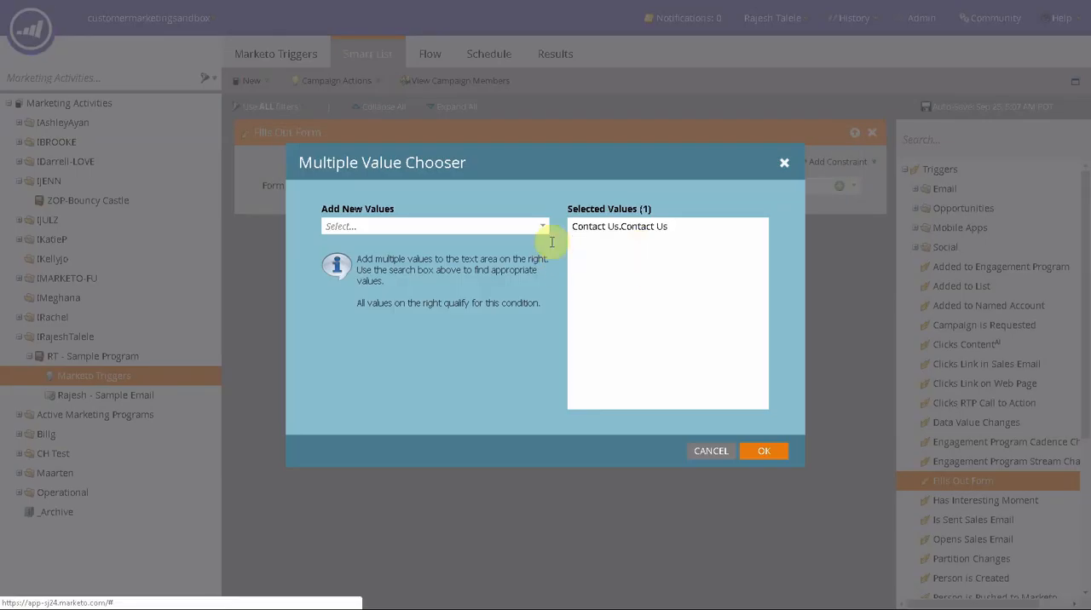
click(541, 227)
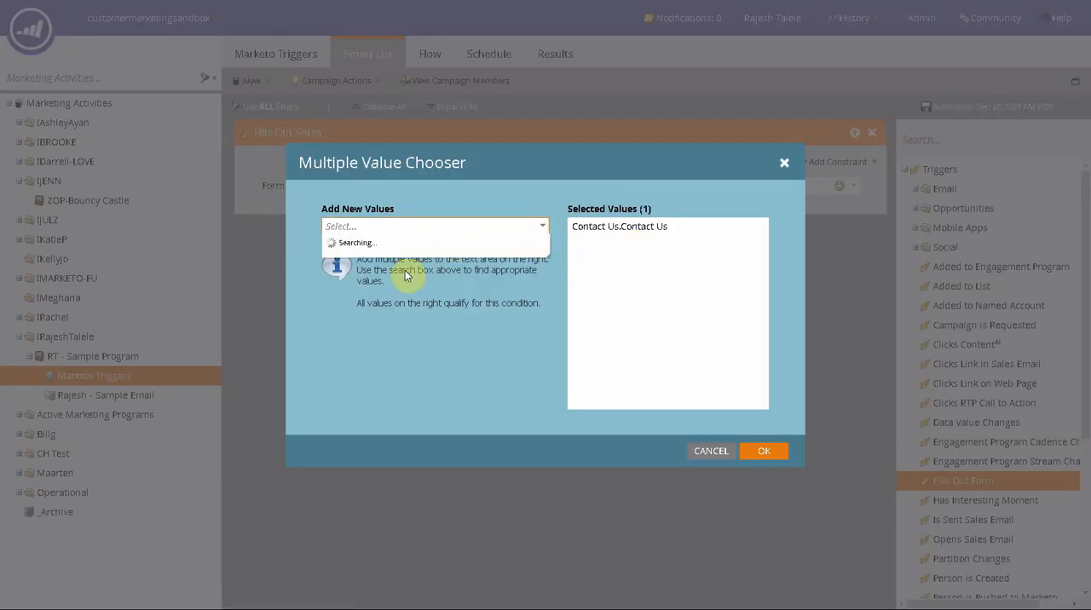
click(381, 246)
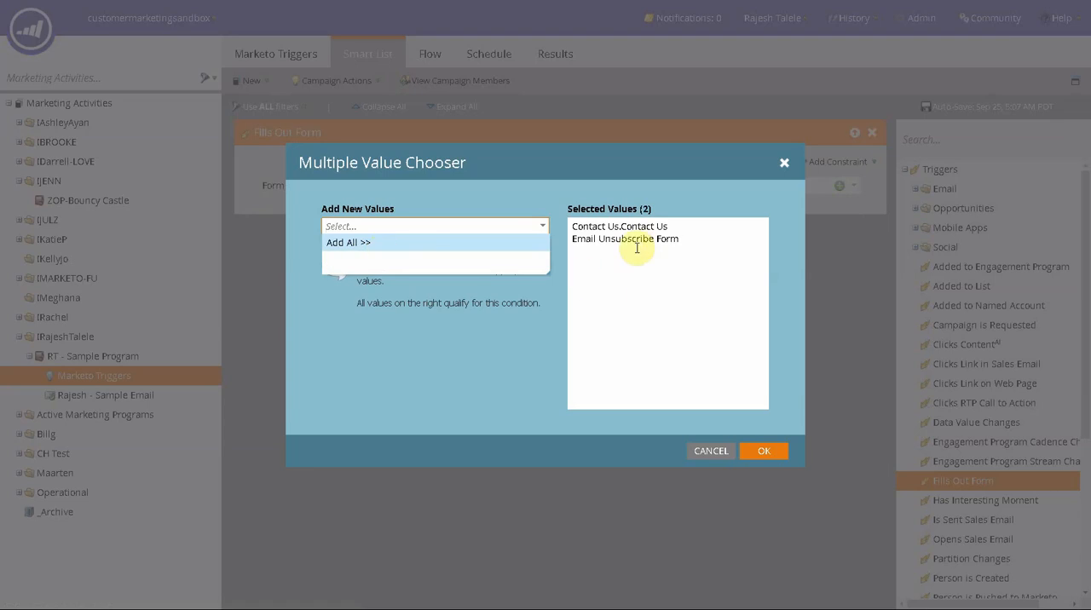
drag(693, 245, 572, 239)
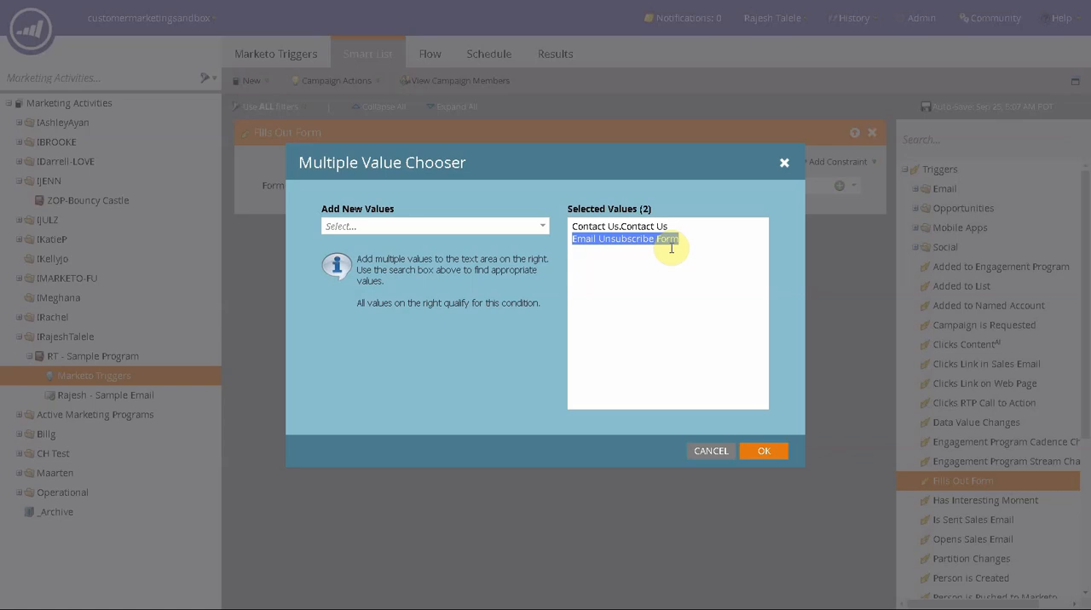
click(767, 450)
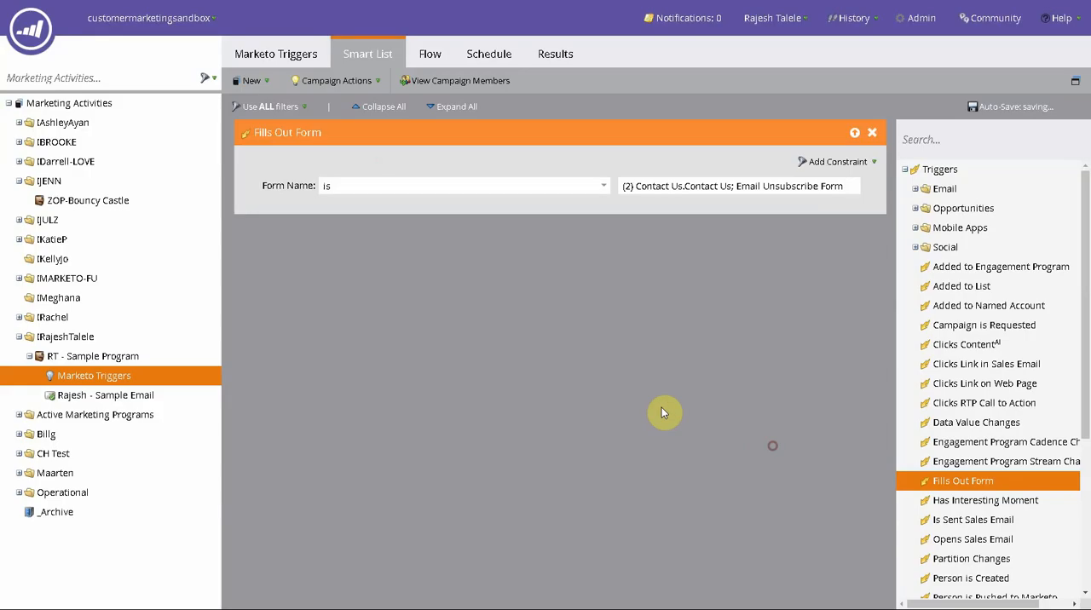
- Remove Email Unsubscribe Form from the trigger's selected values and set the Form Name operator to "is any"
click(835, 193)
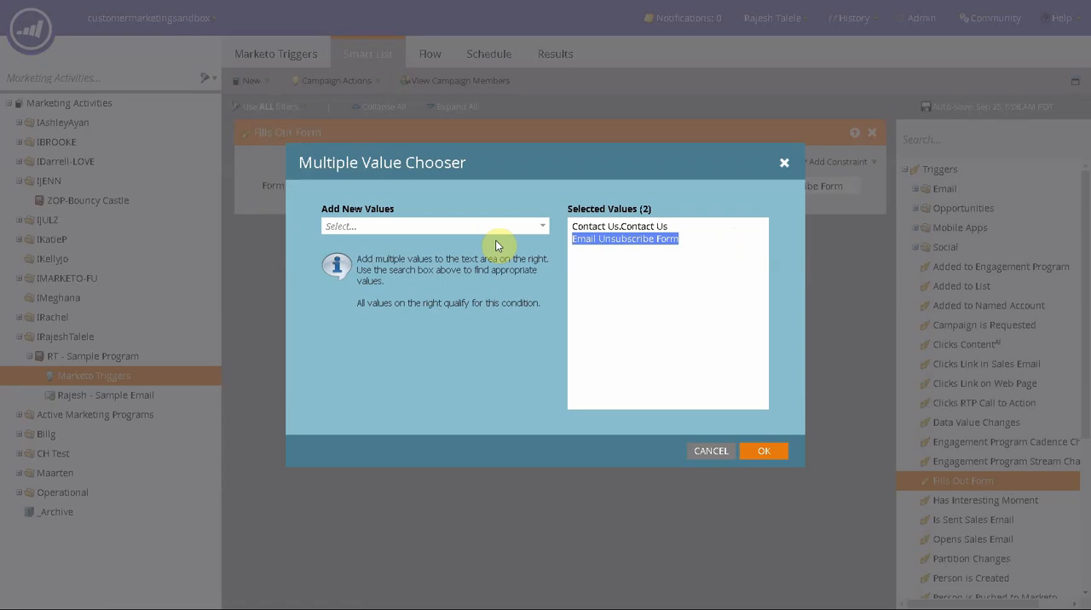
key(BackSpace)
click(774, 453)
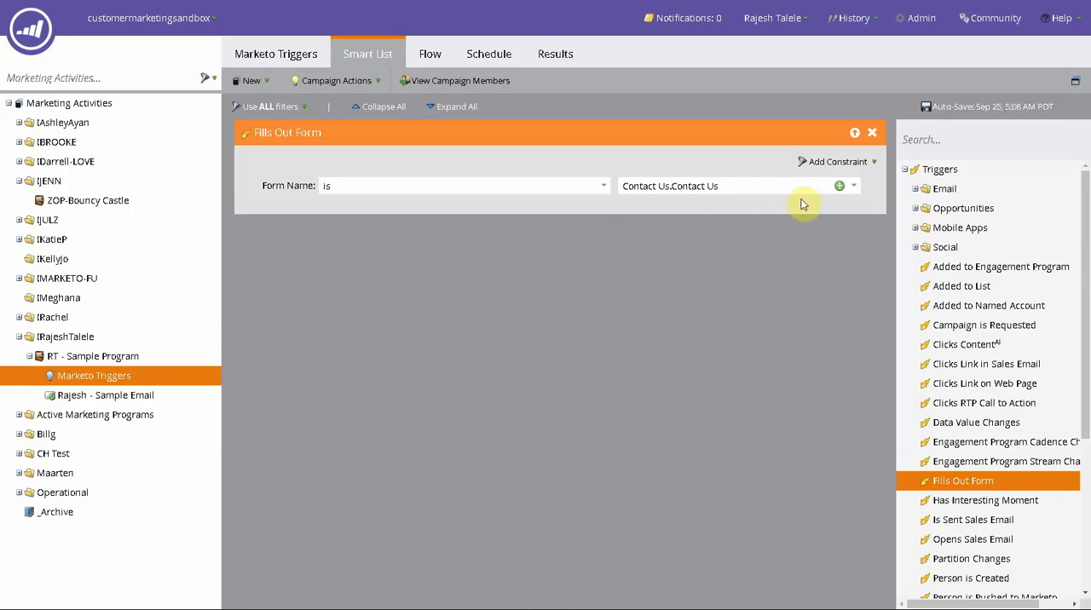
click(602, 195)
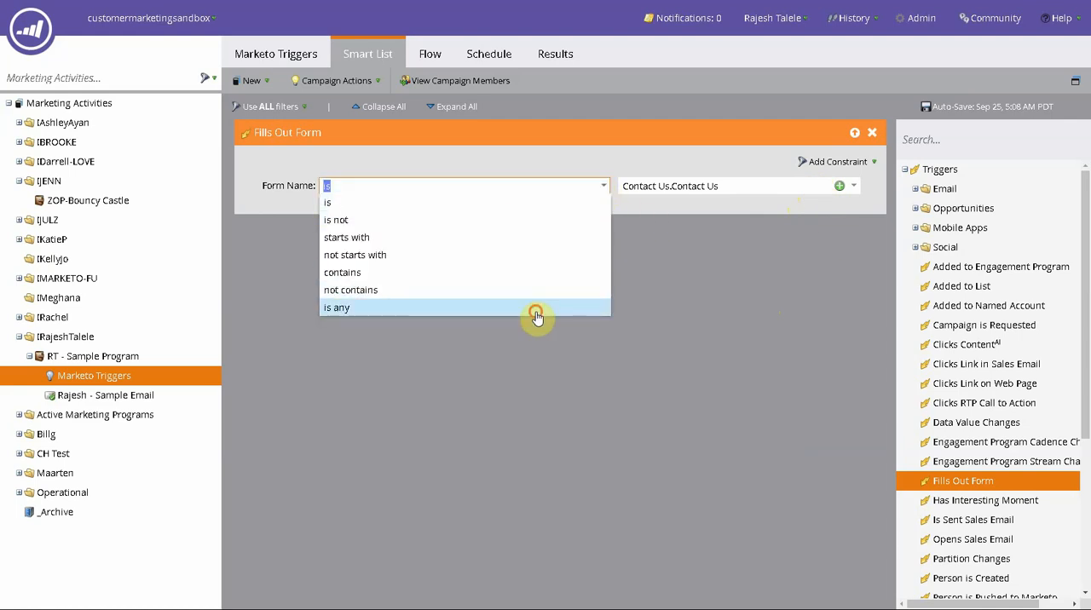
click(537, 308)
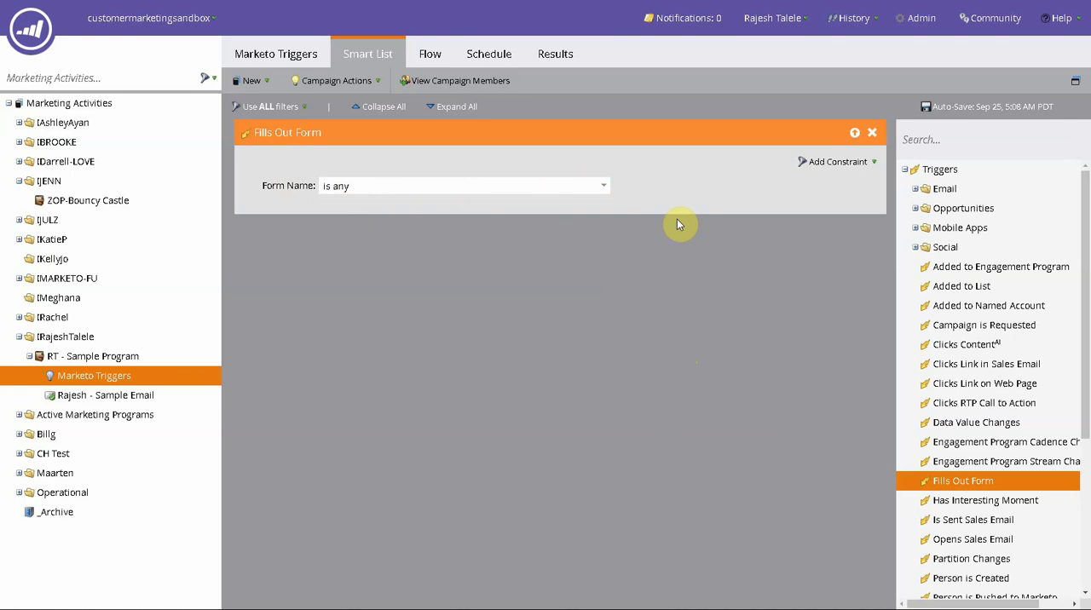
- Set the trigger's form name condition to "is not" Email Unsubscribe Form
click(603, 187)
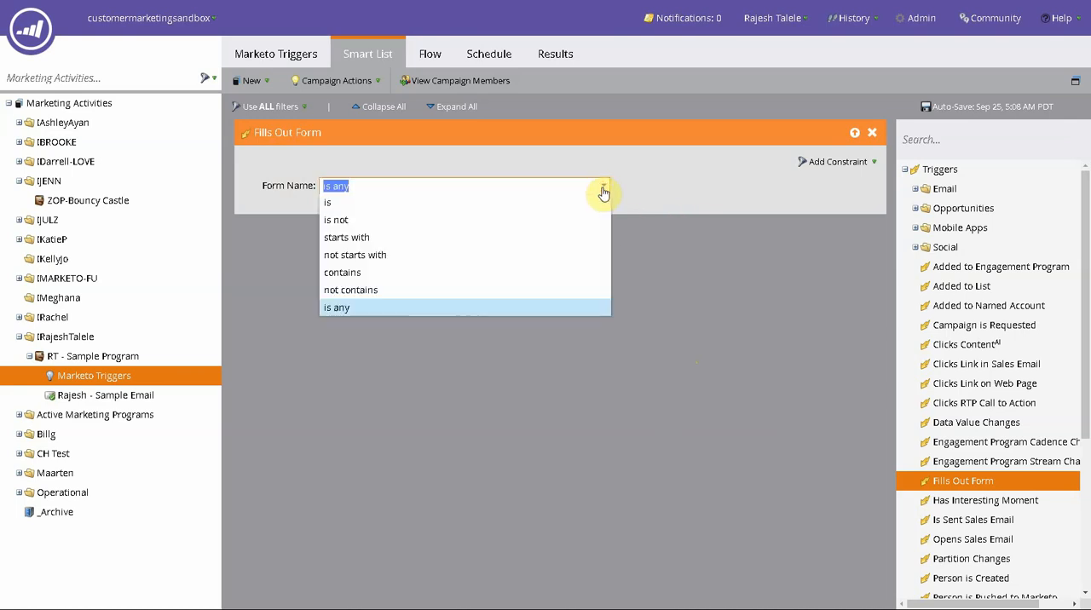
click(557, 219)
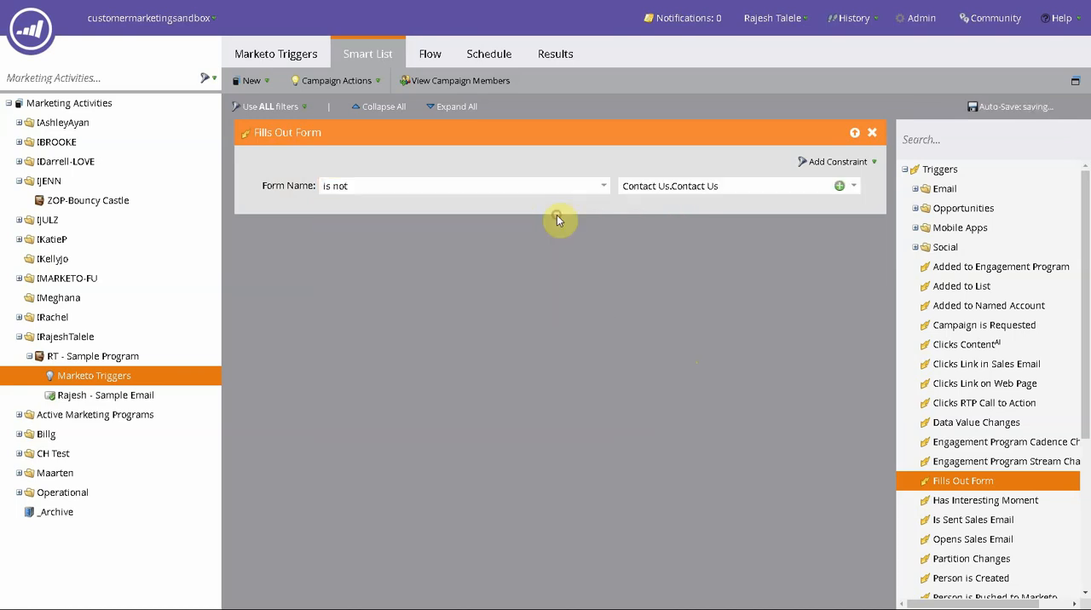
click(854, 186)
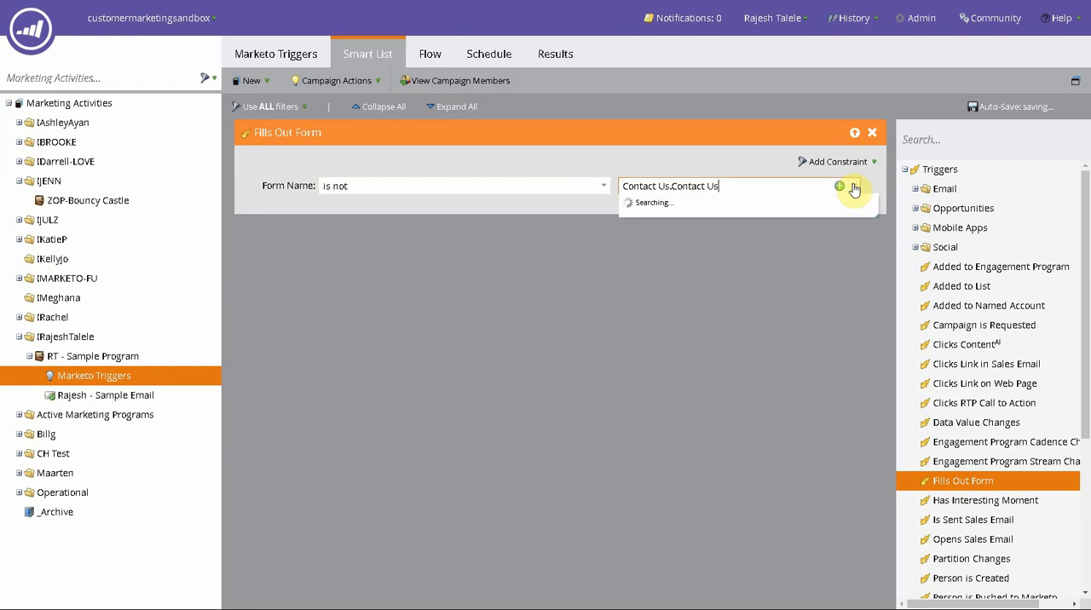
click(691, 221)
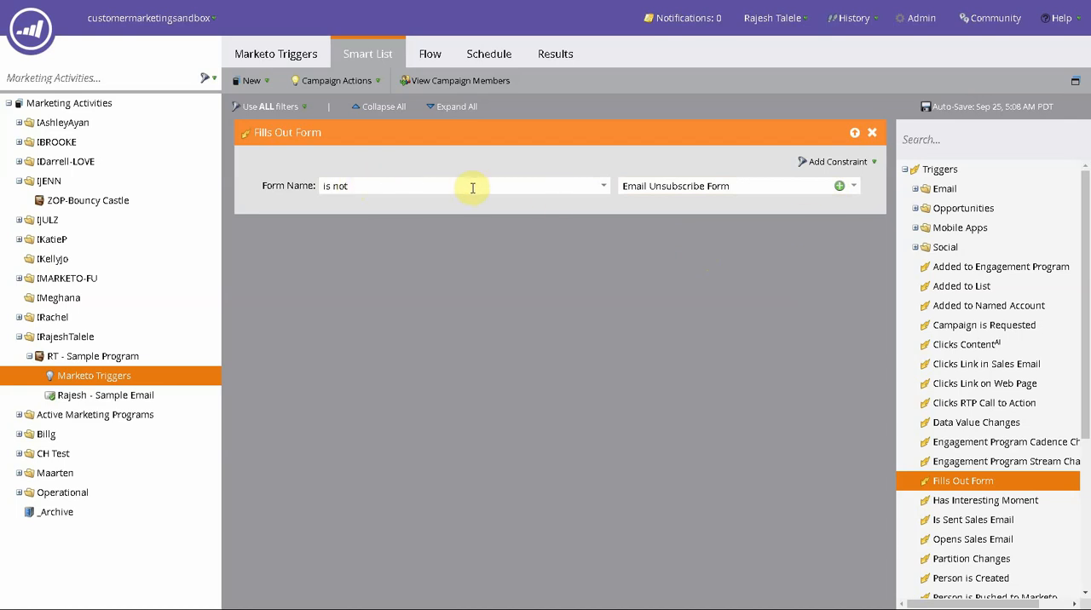
- Change the trigger's form name condition to "starts with" and enter unsub as its value
click(603, 187)
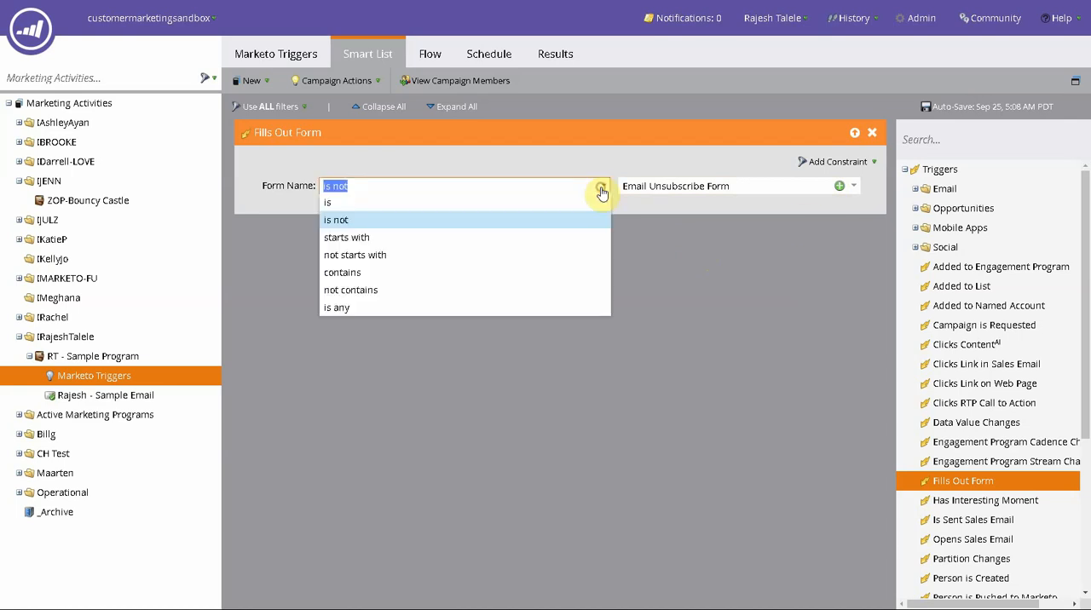
click(398, 243)
click(731, 184)
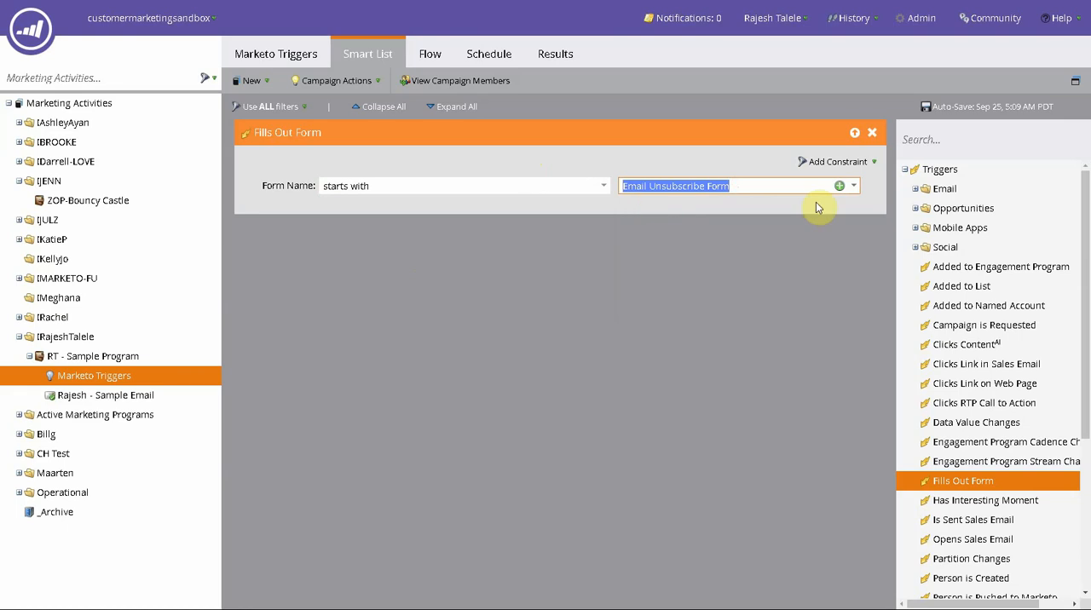
text(uns)
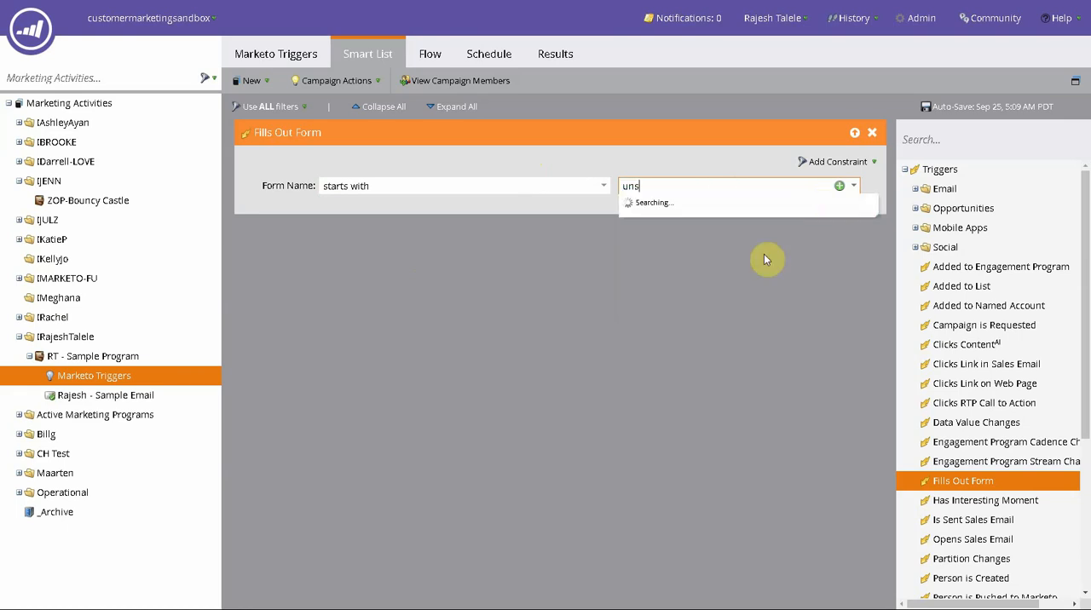
click(744, 273)
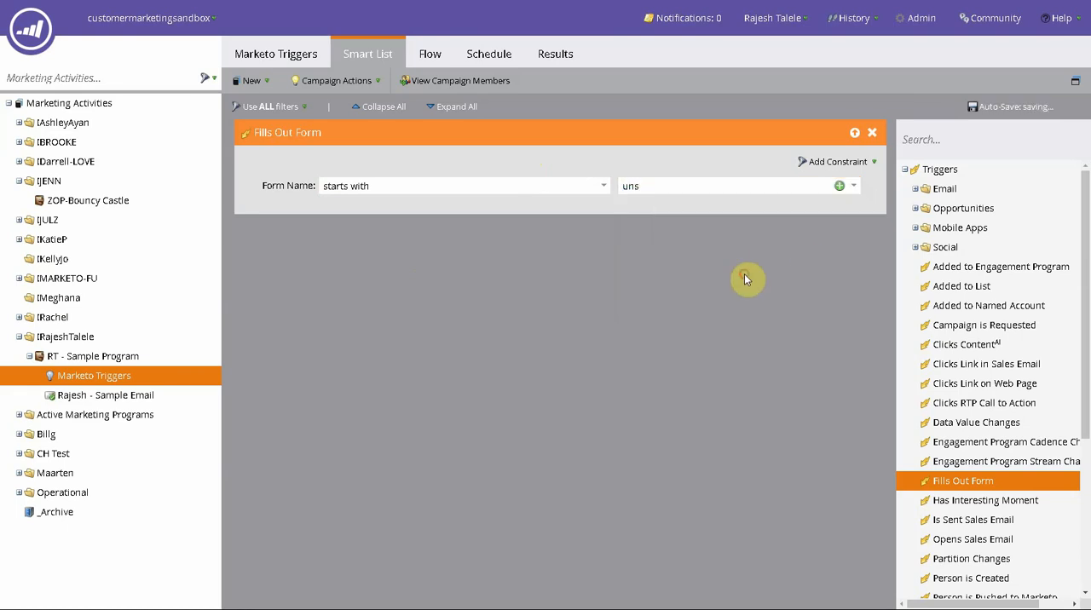
click(689, 184)
text(ub)
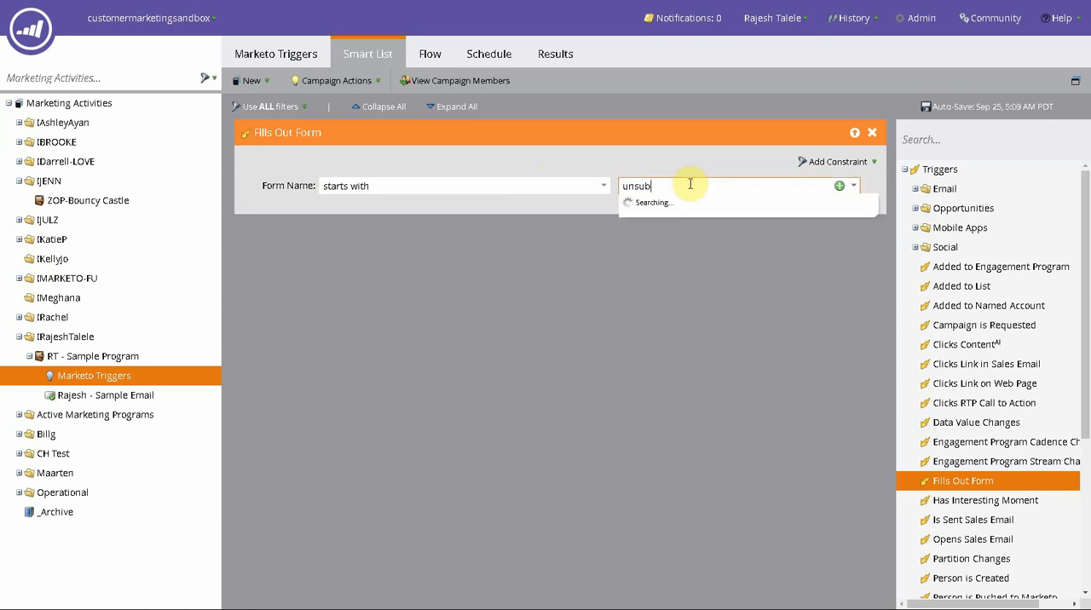
click(696, 362)
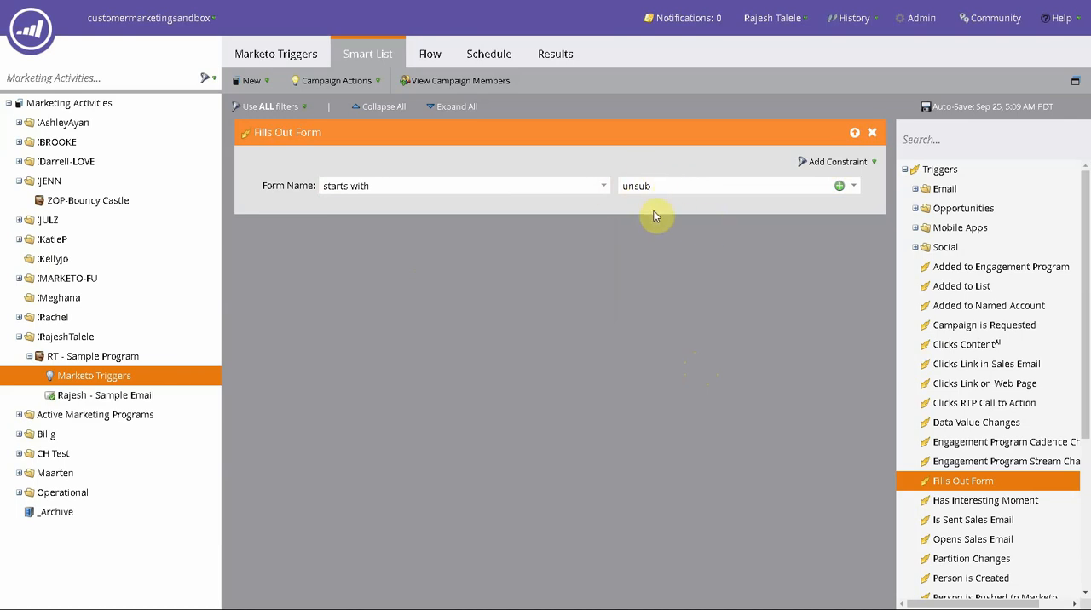
- Replace the form name value of the "starts with" condition with high
drag(753, 189, 616, 174)
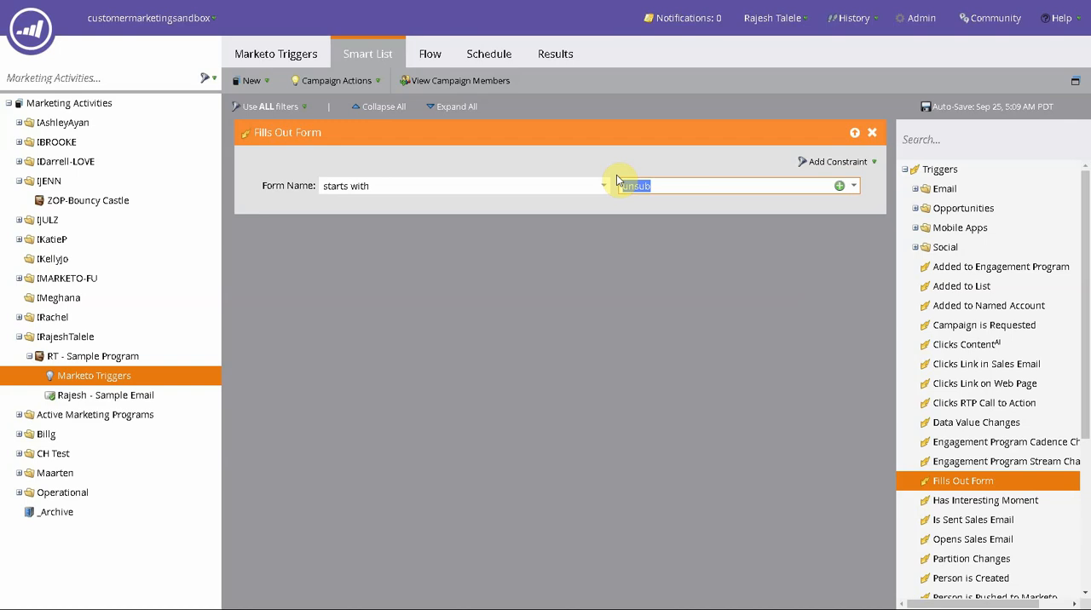
text(high)
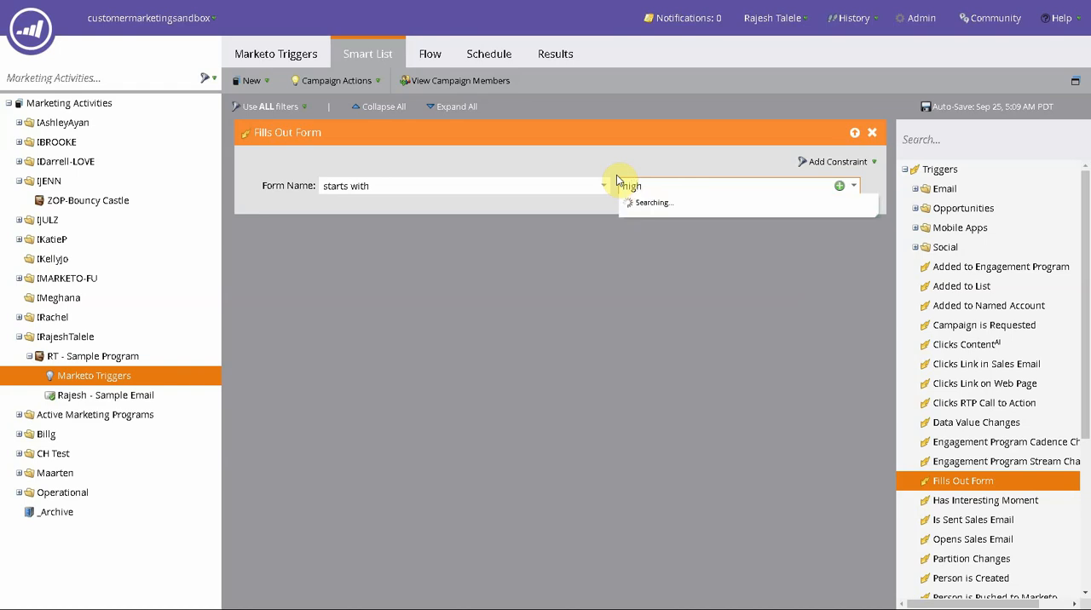
click(628, 227)
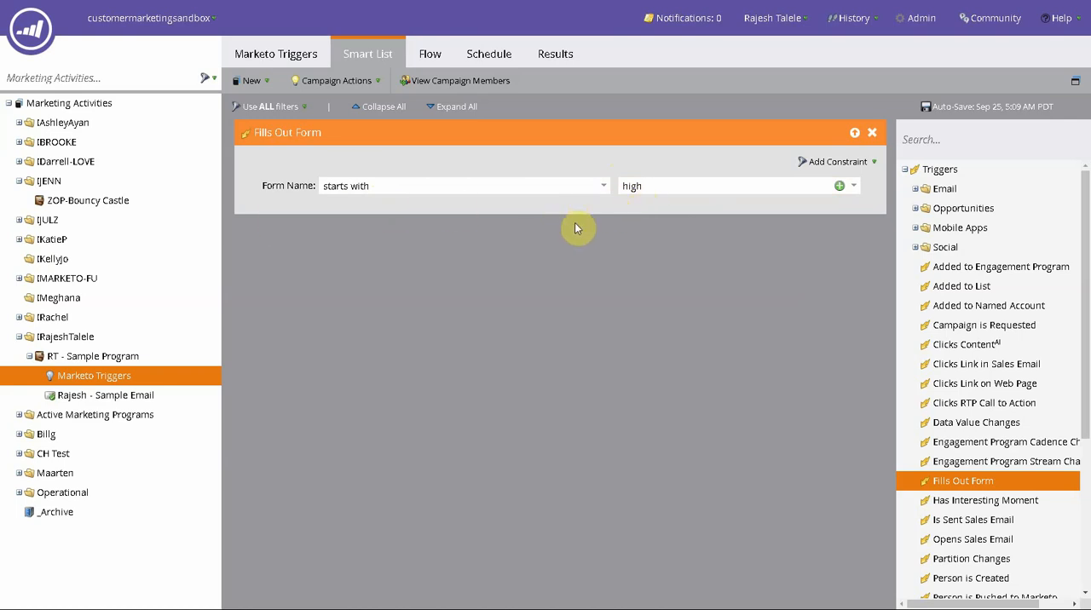
- Change the trigger's form name condition to "not starts with" and enter unsub as its value
click(601, 186)
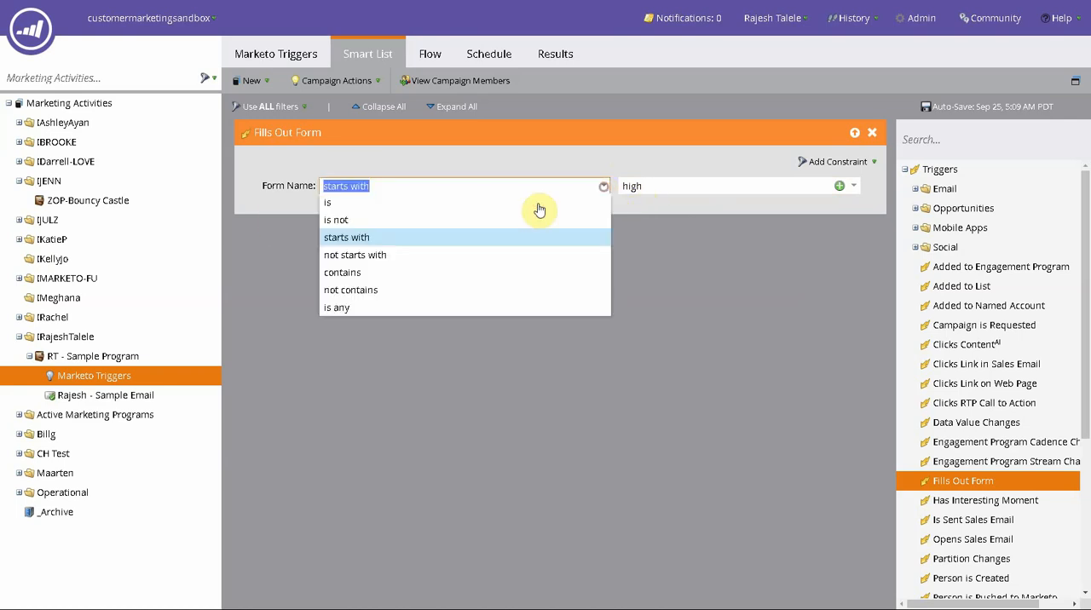
click(490, 257)
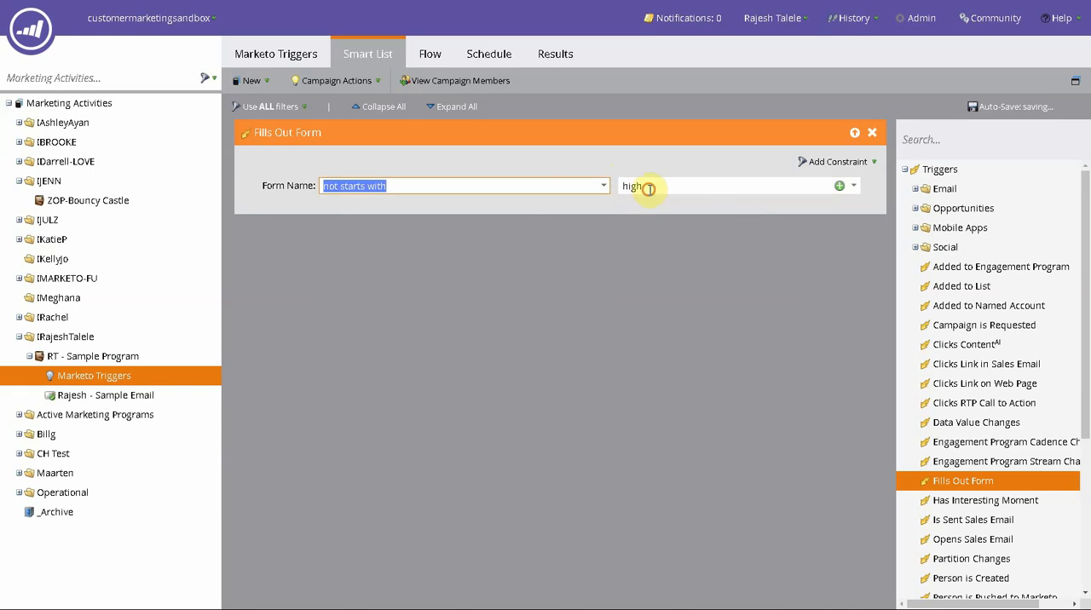
key(Tab)
text(un)
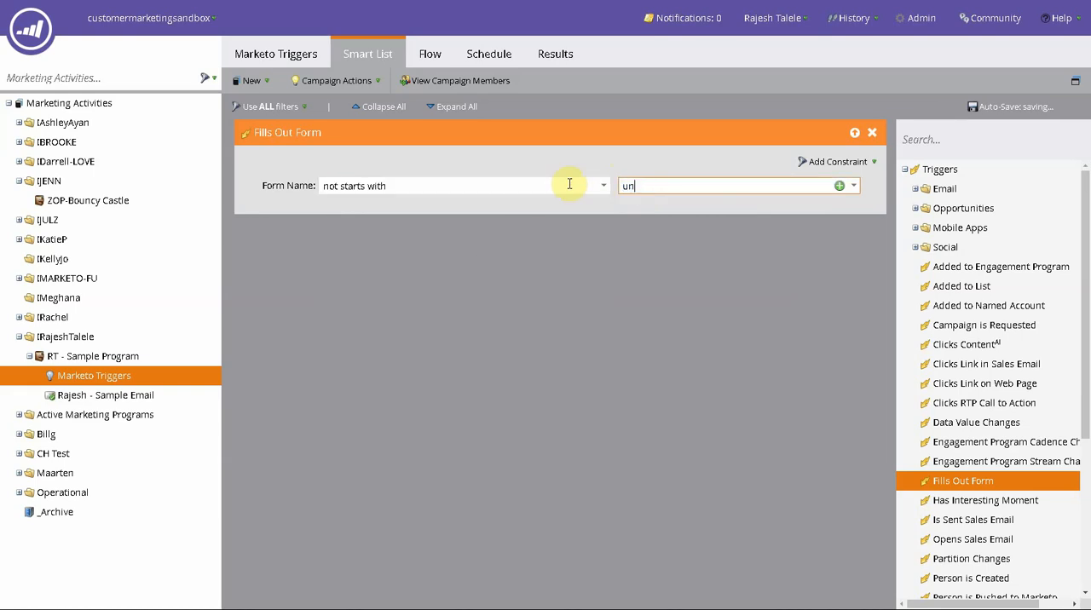
text(sub)
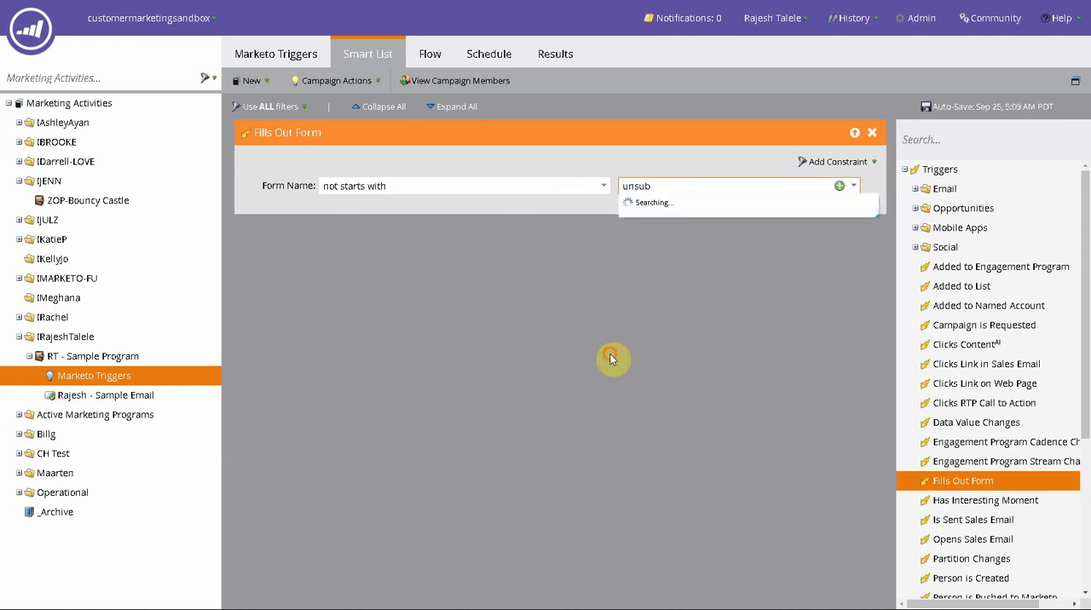
click(610, 354)
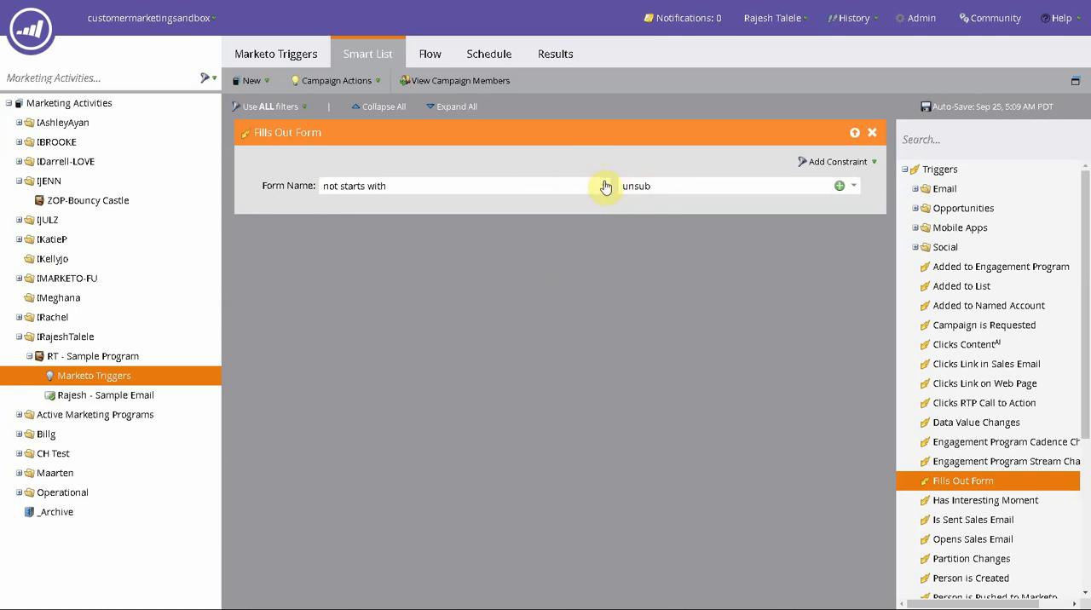
- Change the trigger's form name condition to "contains" and review the other available operators
click(605, 186)
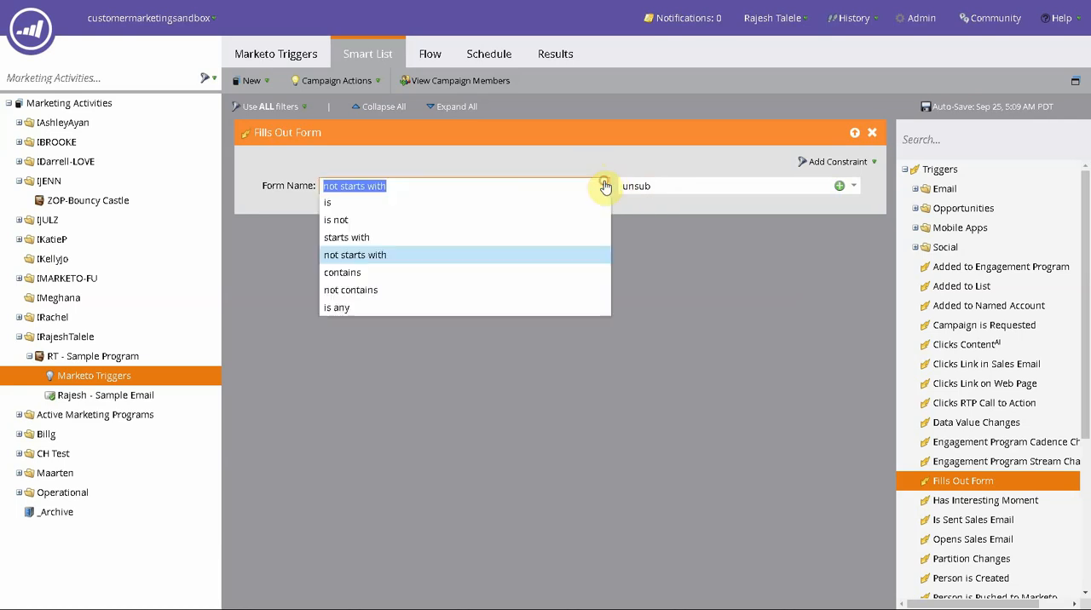
click(544, 274)
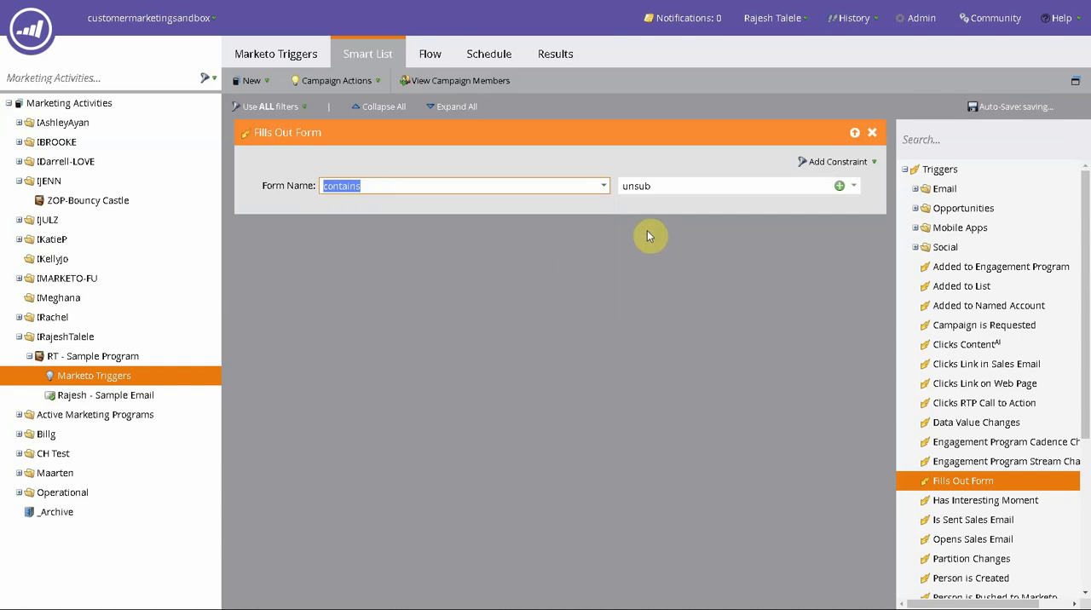
click(603, 188)
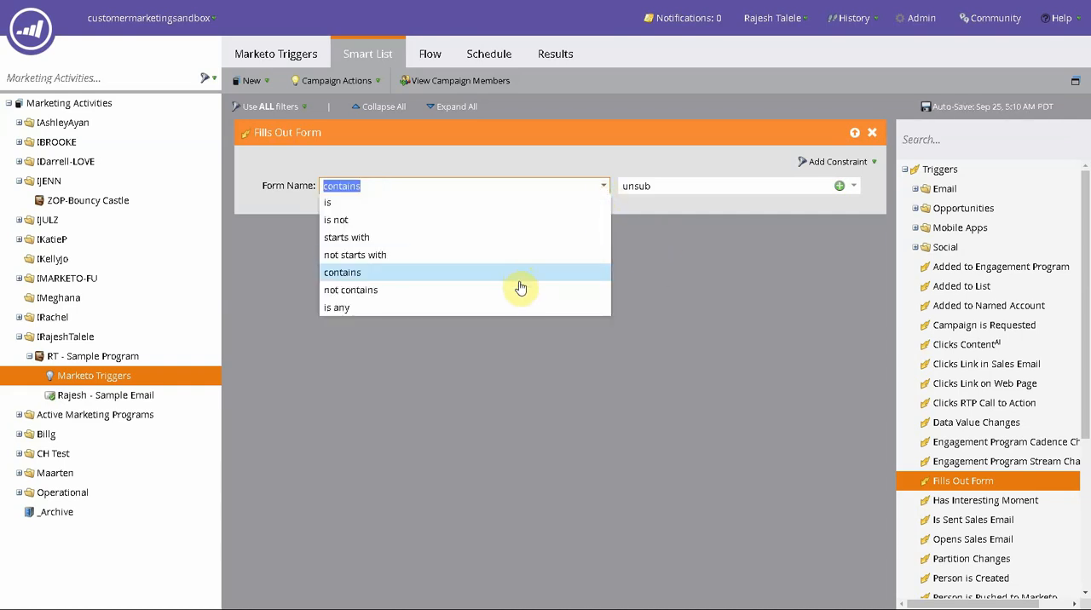
click(661, 325)
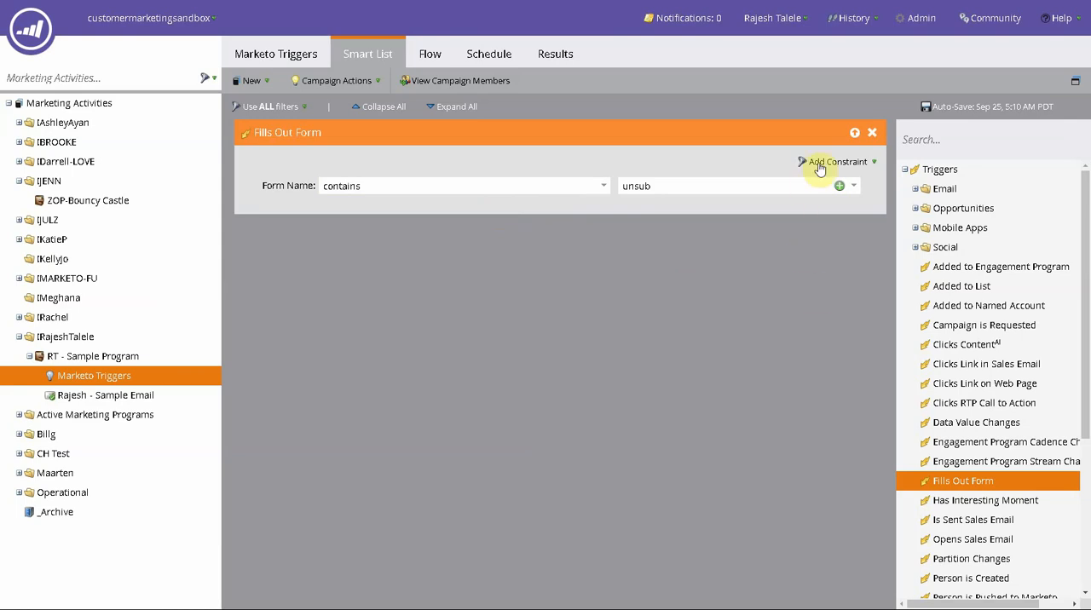
- Set the trigger's form name condition to "is" with the form Contact Us.Contact Us
click(602, 187)
click(510, 212)
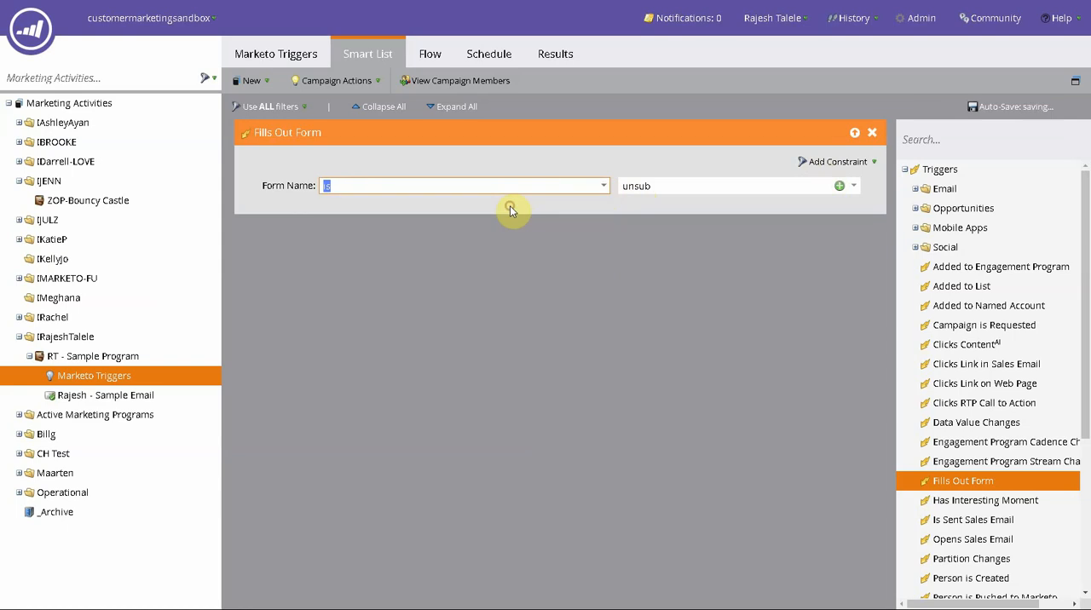
click(853, 187)
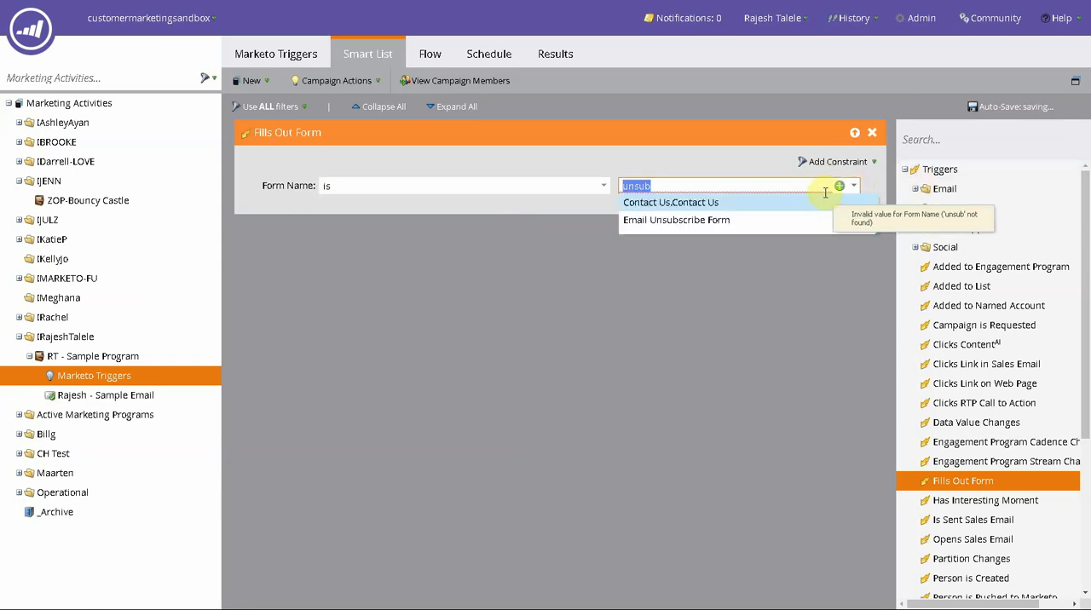
click(742, 204)
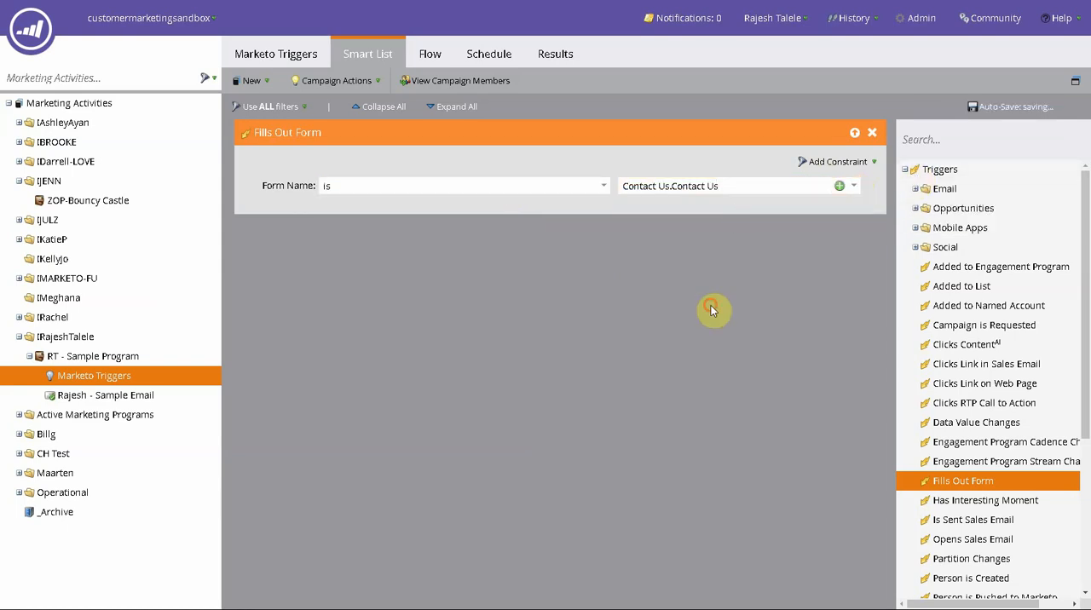
- Add a Web Page constraint to the Fills Out Form trigger and check its available values
click(849, 163)
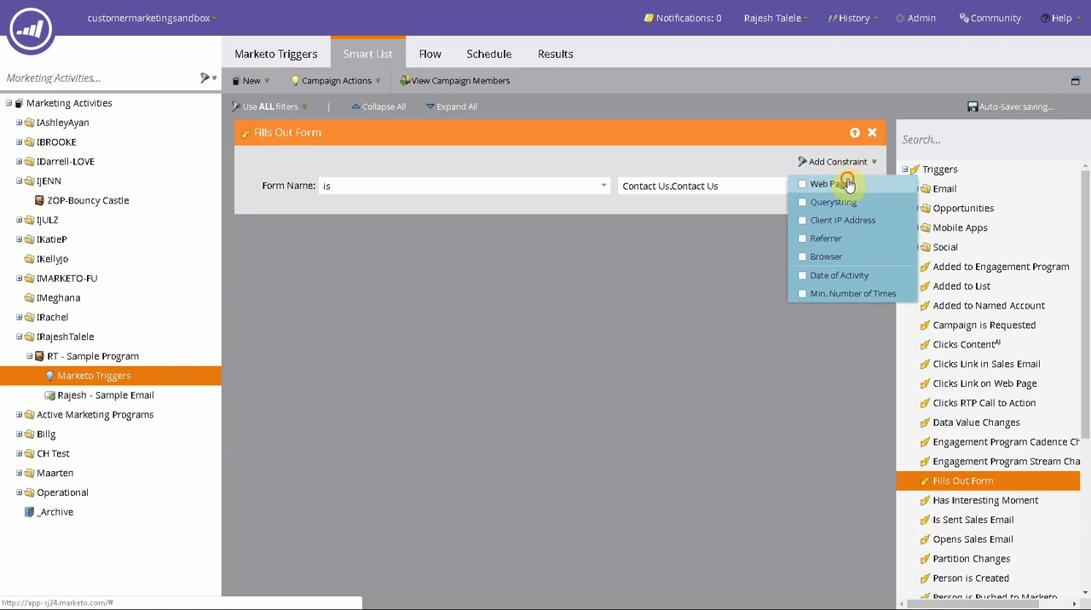
click(849, 184)
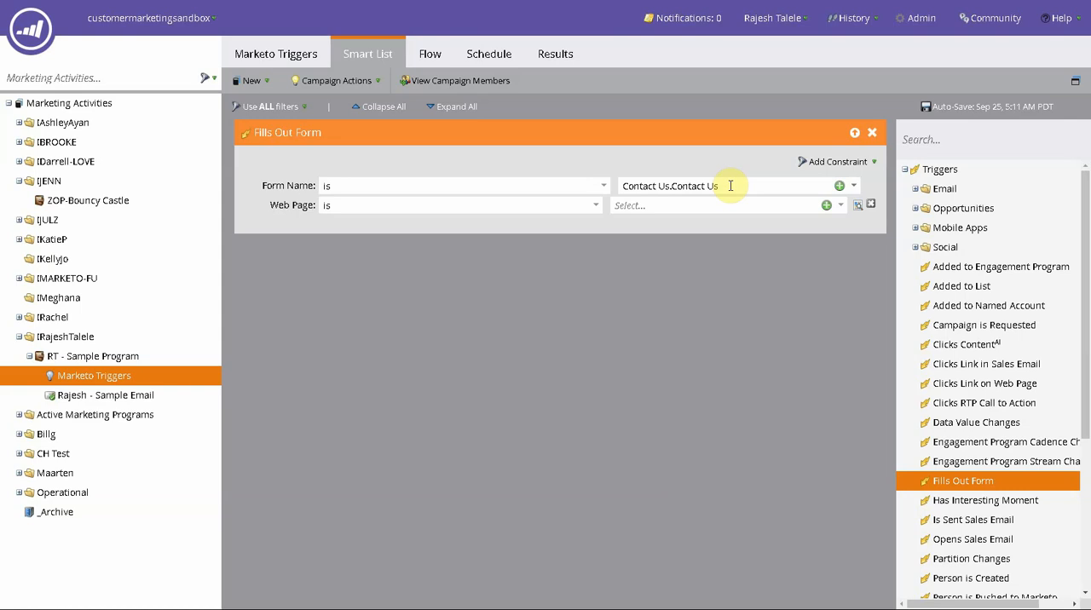
drag(730, 186, 614, 184)
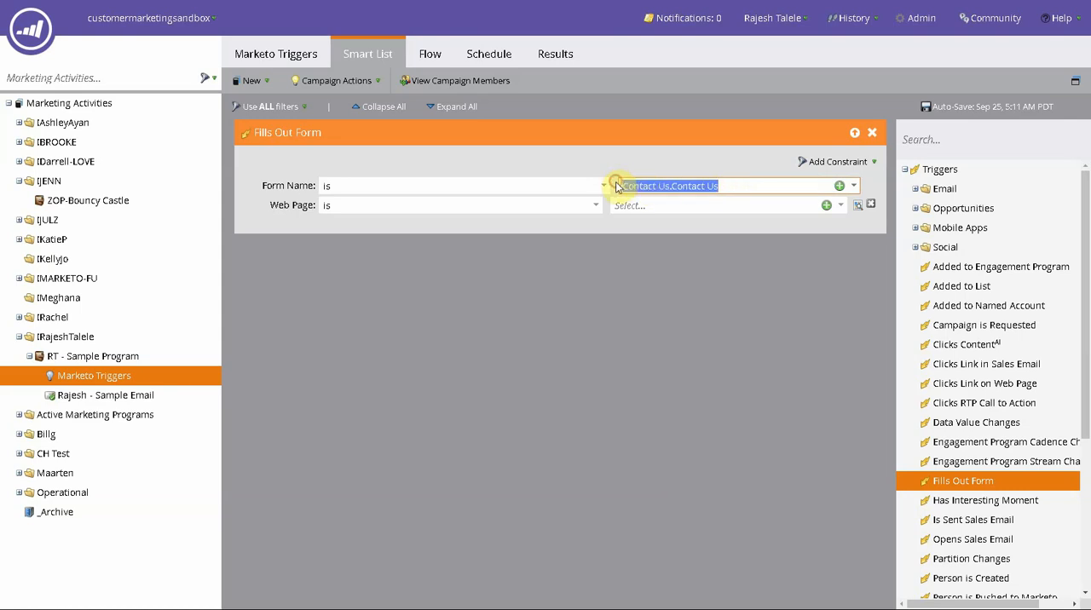
click(727, 308)
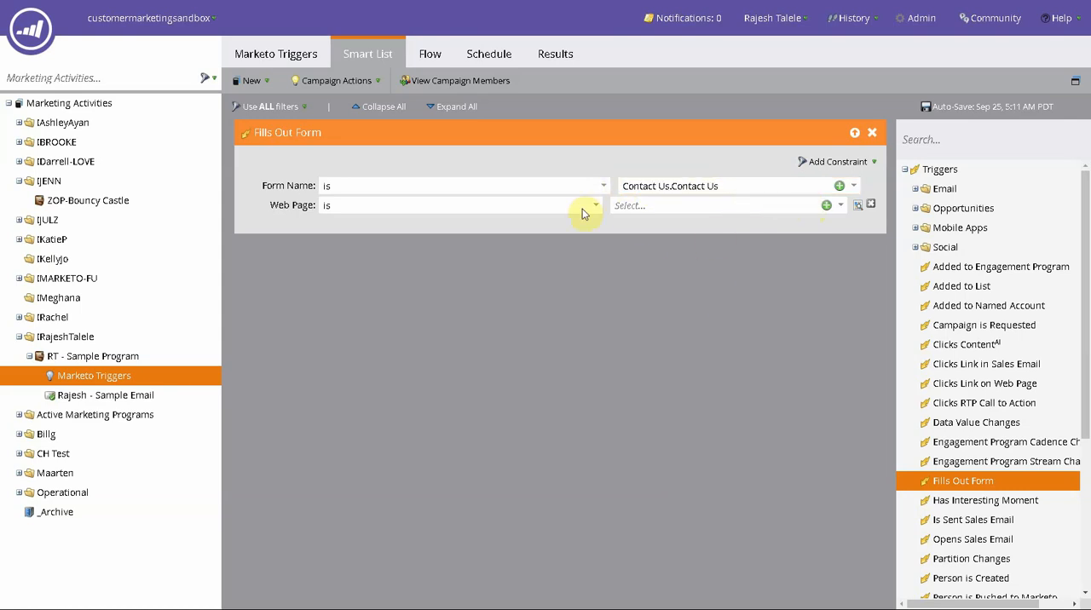
click(840, 207)
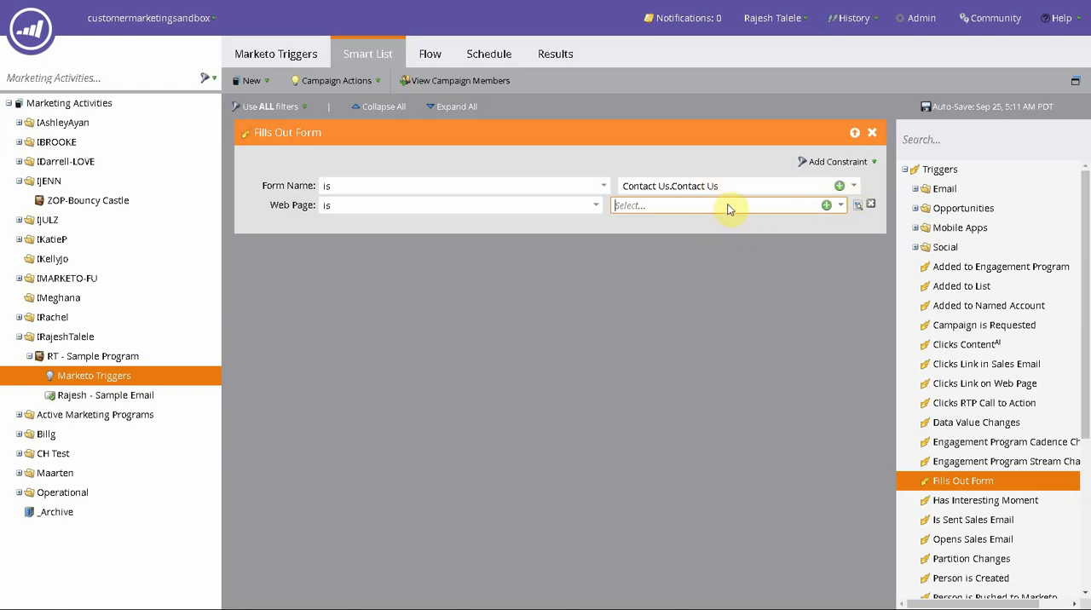
- Change the form name to Email Unsubscribe Form and set the Web Page constraint's value to Unsubscribe Page
click(853, 186)
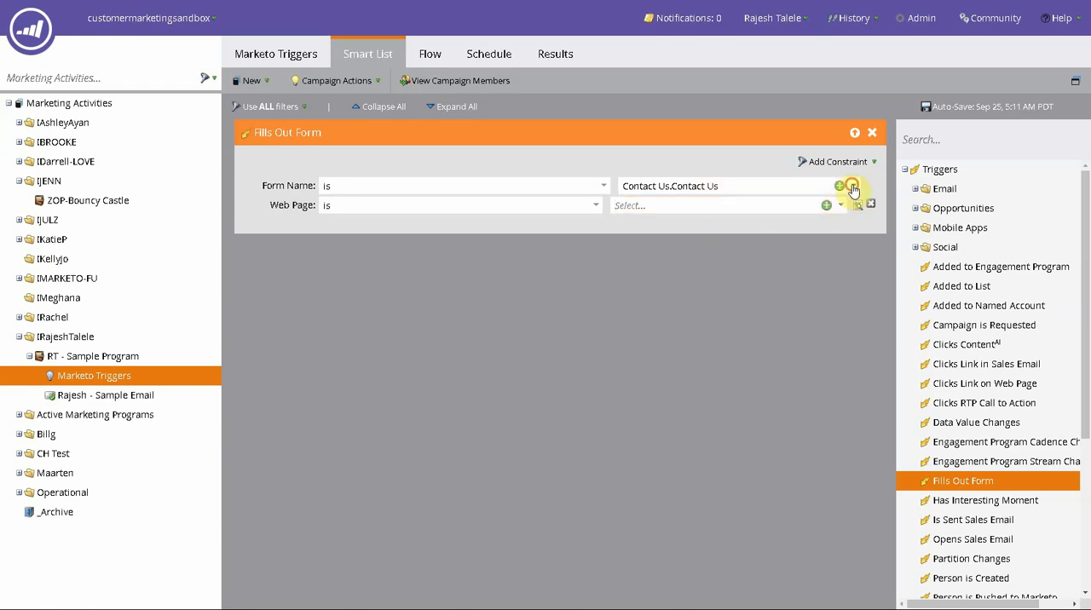
click(708, 219)
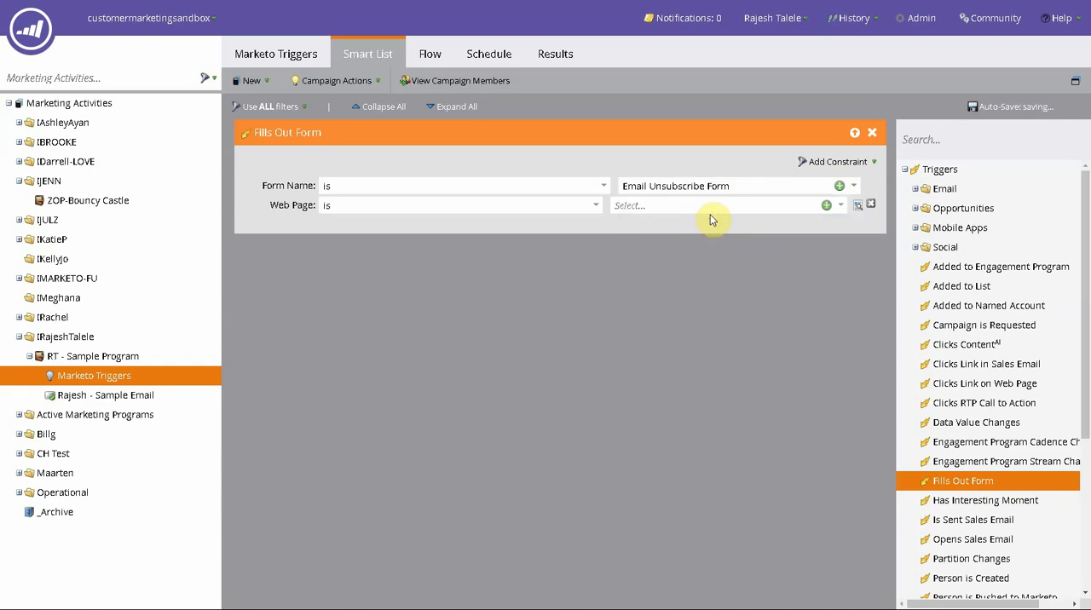
click(842, 207)
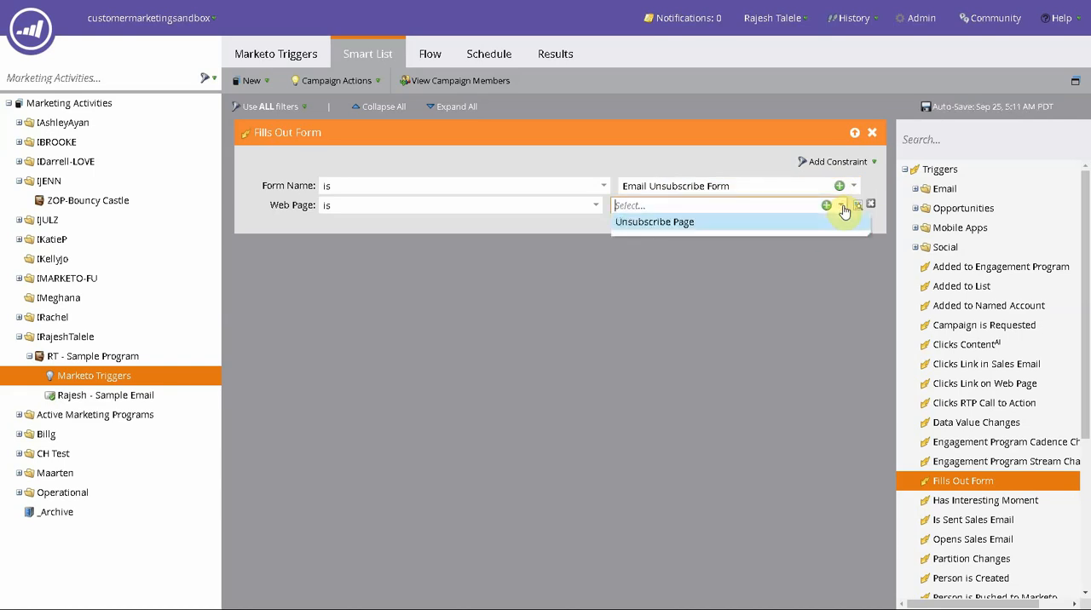
click(775, 225)
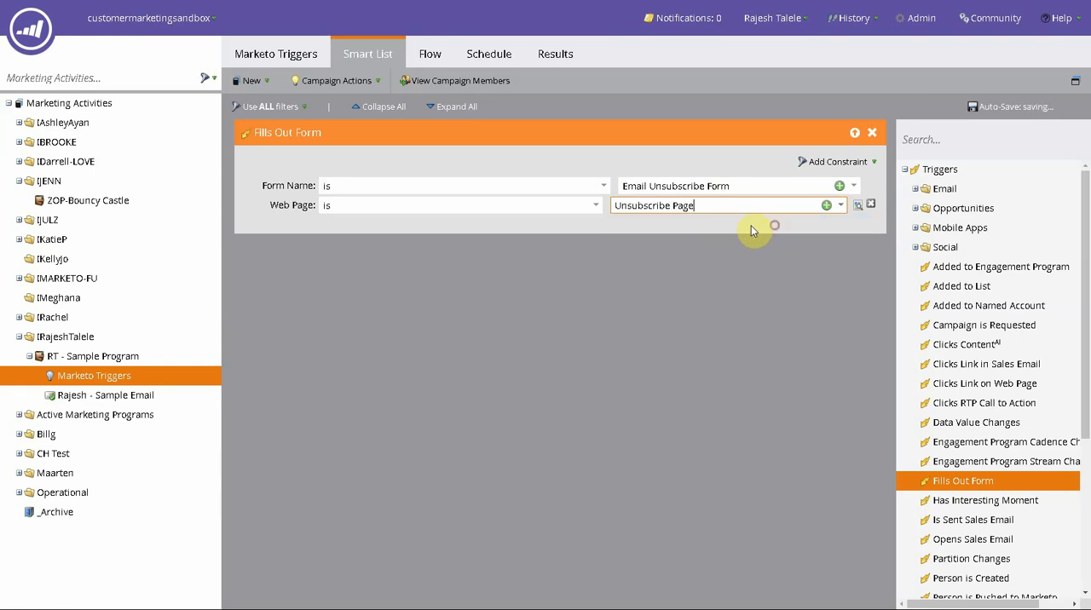
click(729, 272)
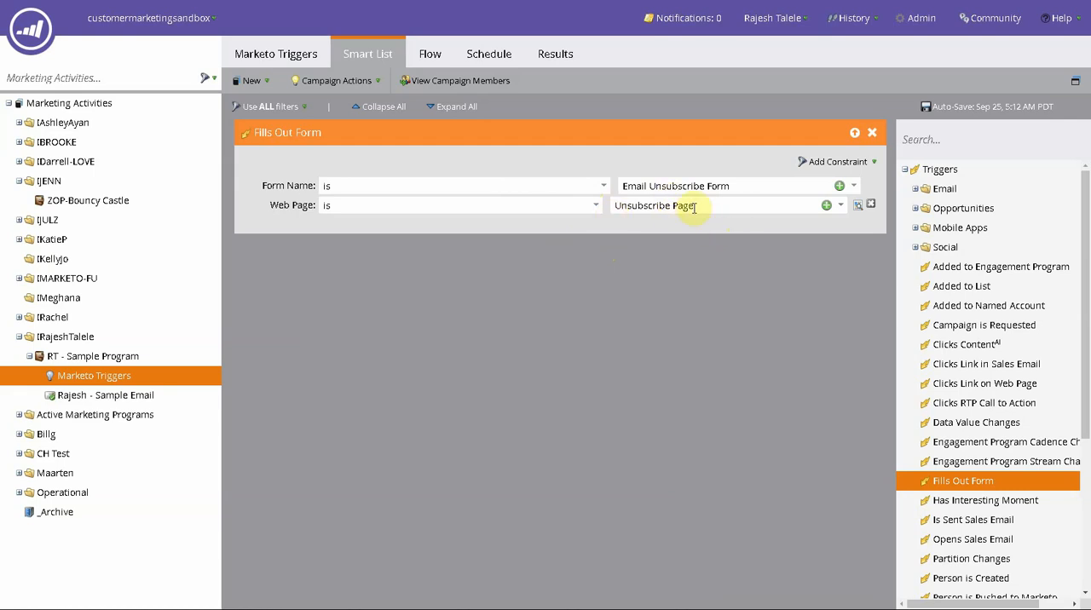
- Switch the Web Page constraint's operator to "is not" and back to "is"
click(595, 205)
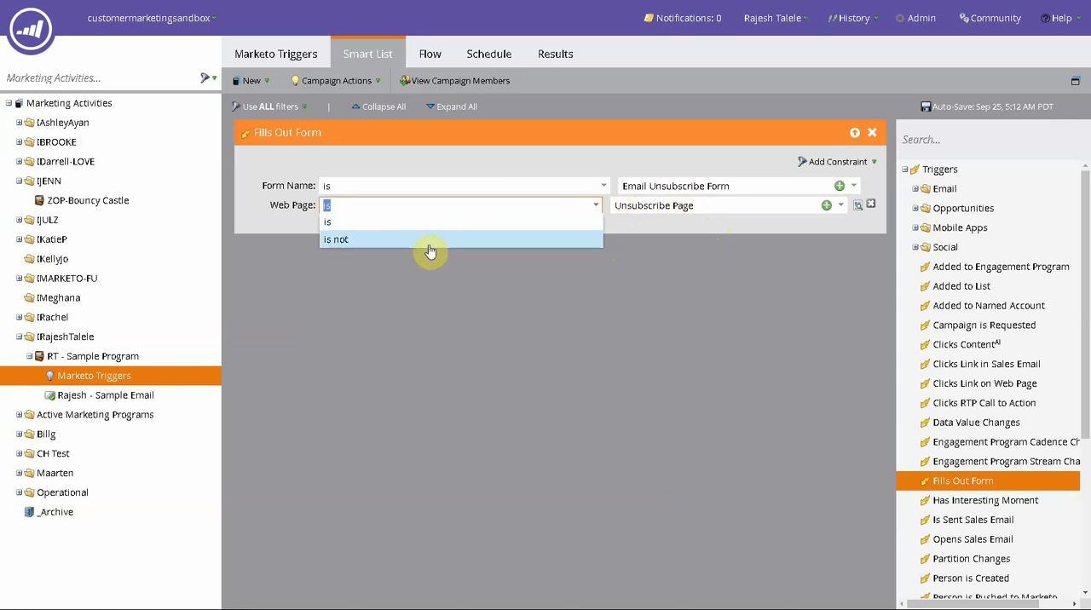
click(445, 238)
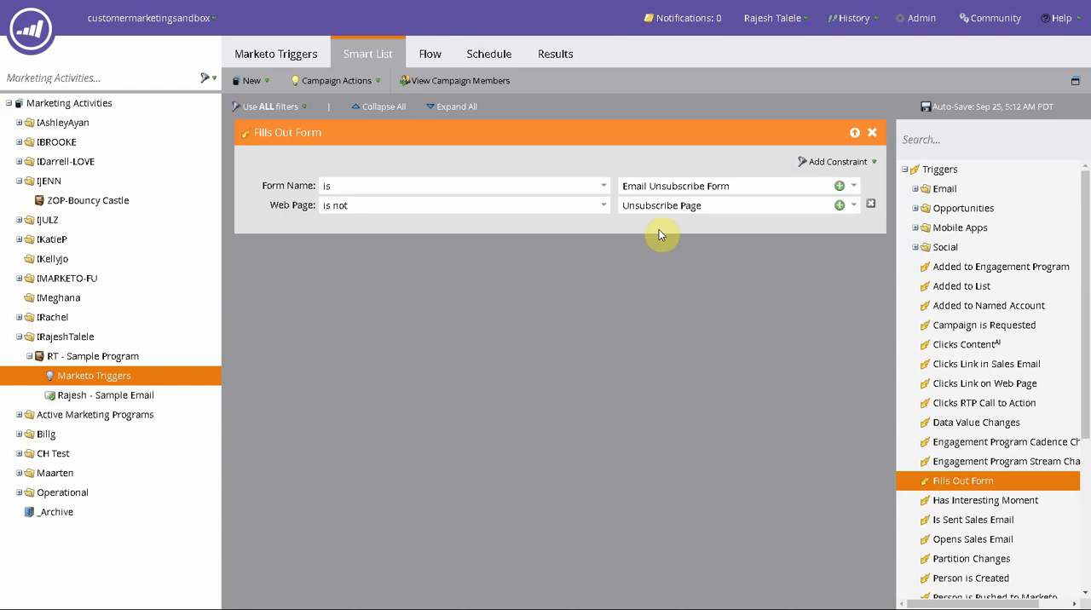
click(602, 209)
click(565, 221)
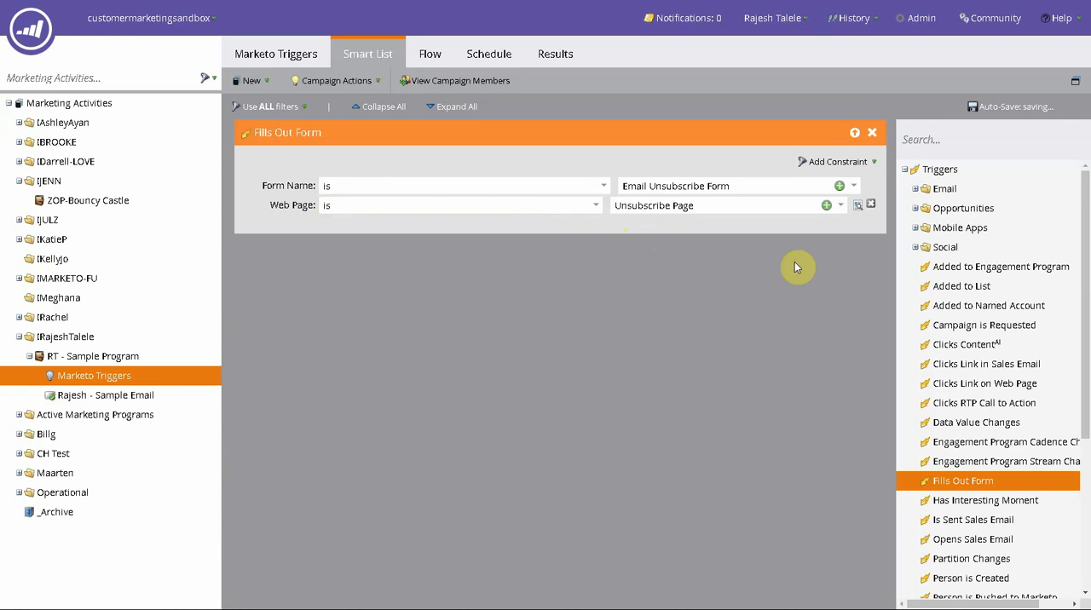
- Preview the Unsubscribe Page from the Web Page constraint, always allowing pop-ups and redirects from the Marketo site
click(857, 209)
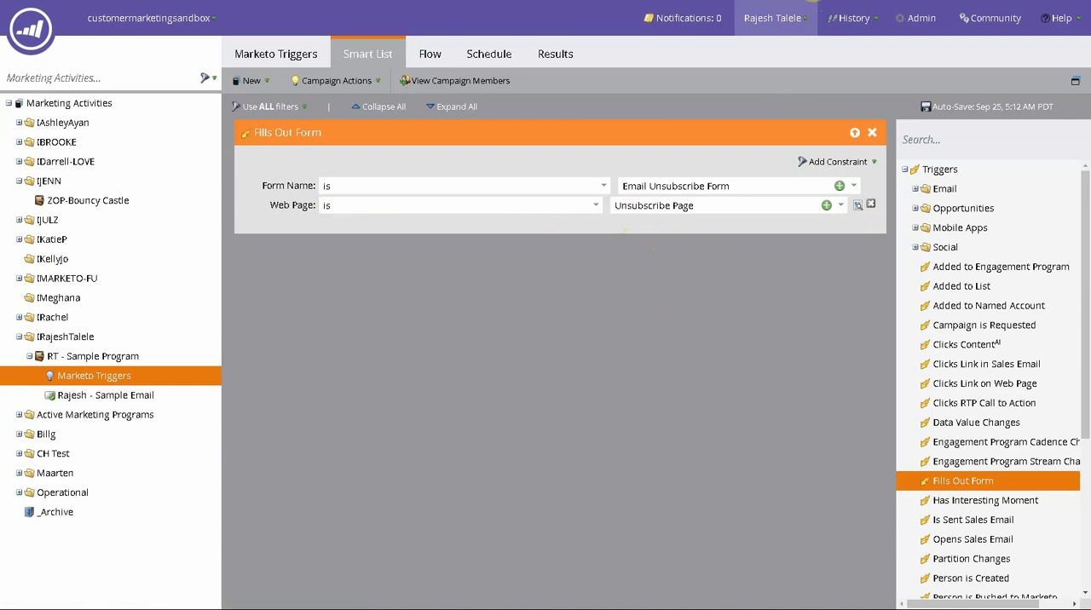
click(811, 0)
click(695, 50)
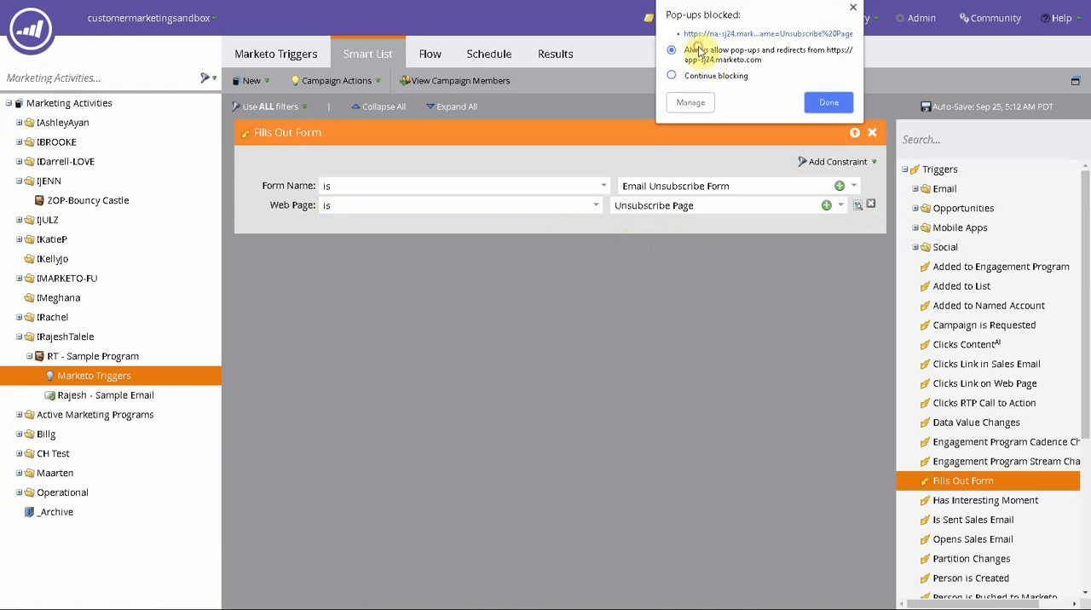
click(828, 102)
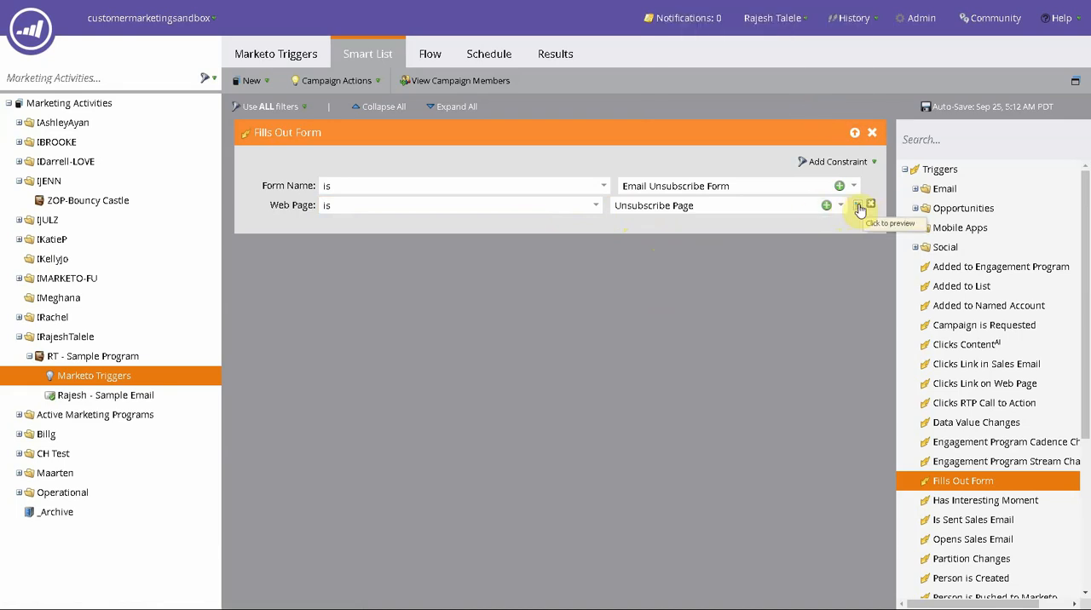
click(859, 208)
- Add a Querystring constraint to the Fills Out Form trigger
click(832, 161)
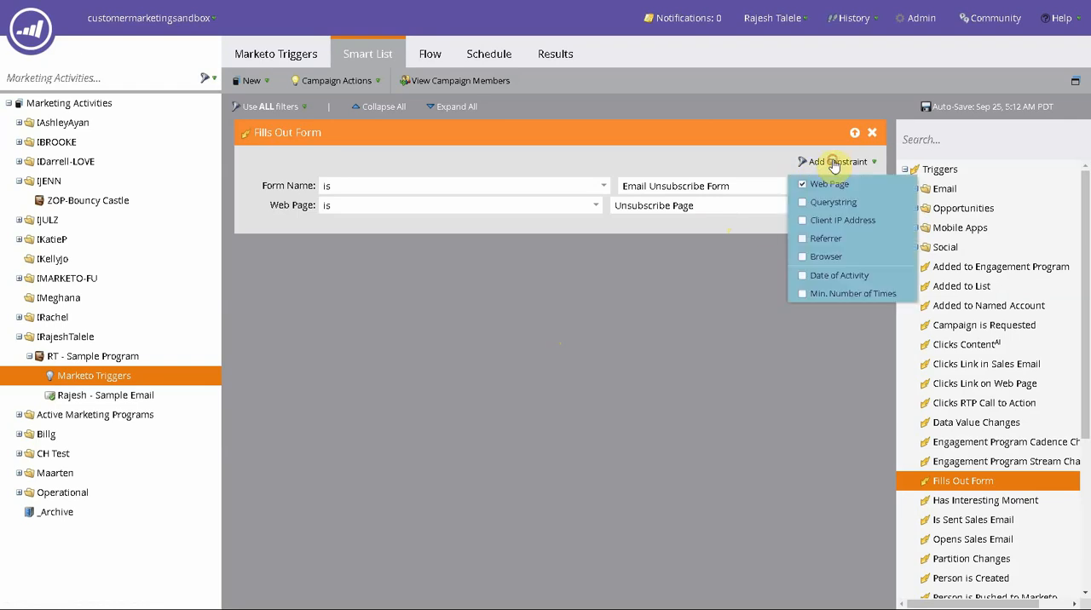
click(849, 210)
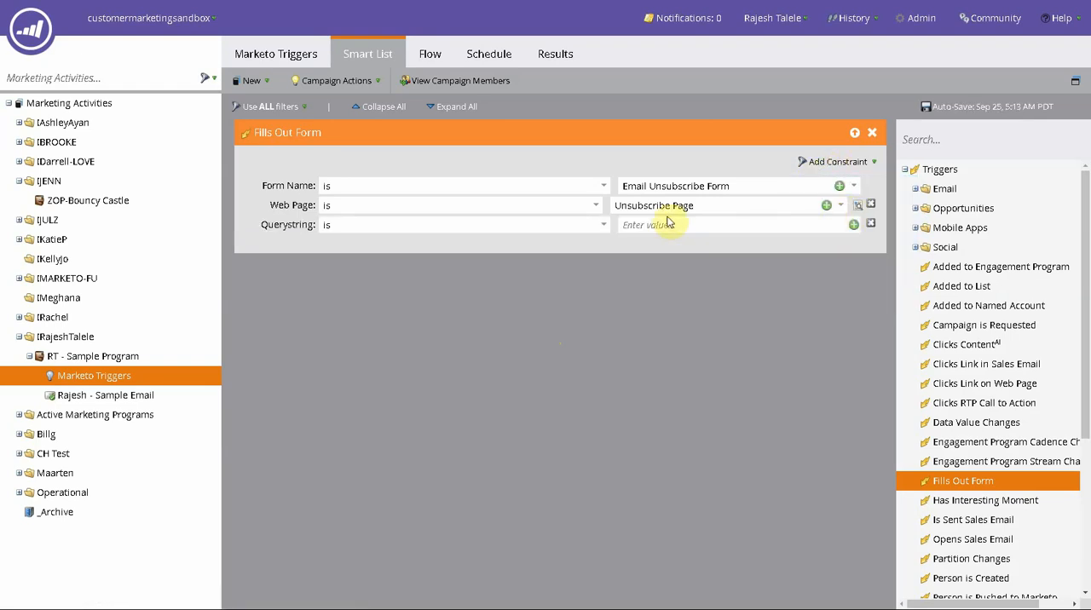
click(842, 205)
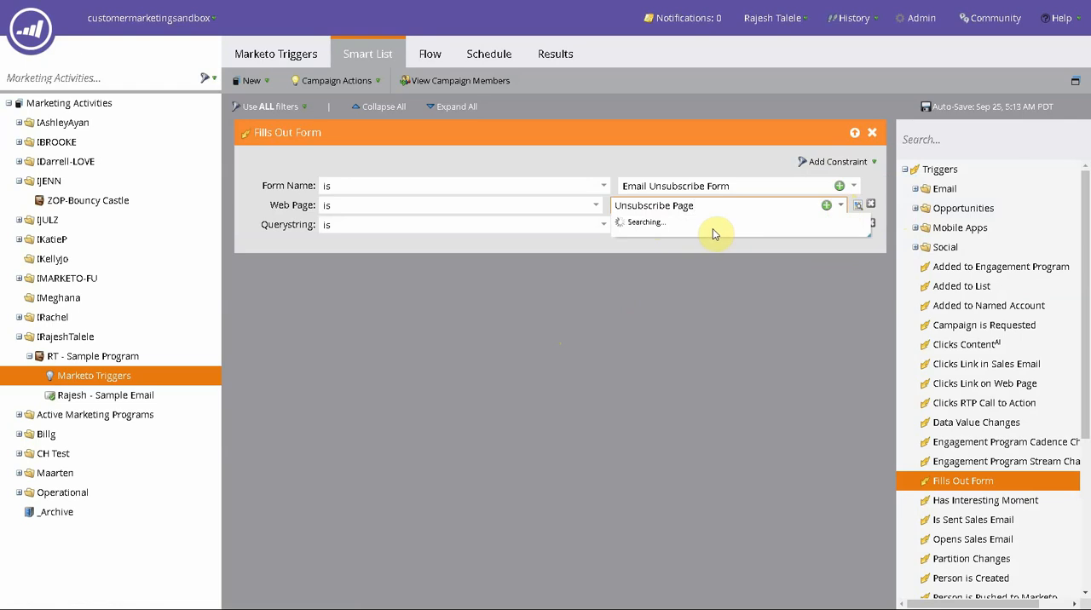
click(731, 278)
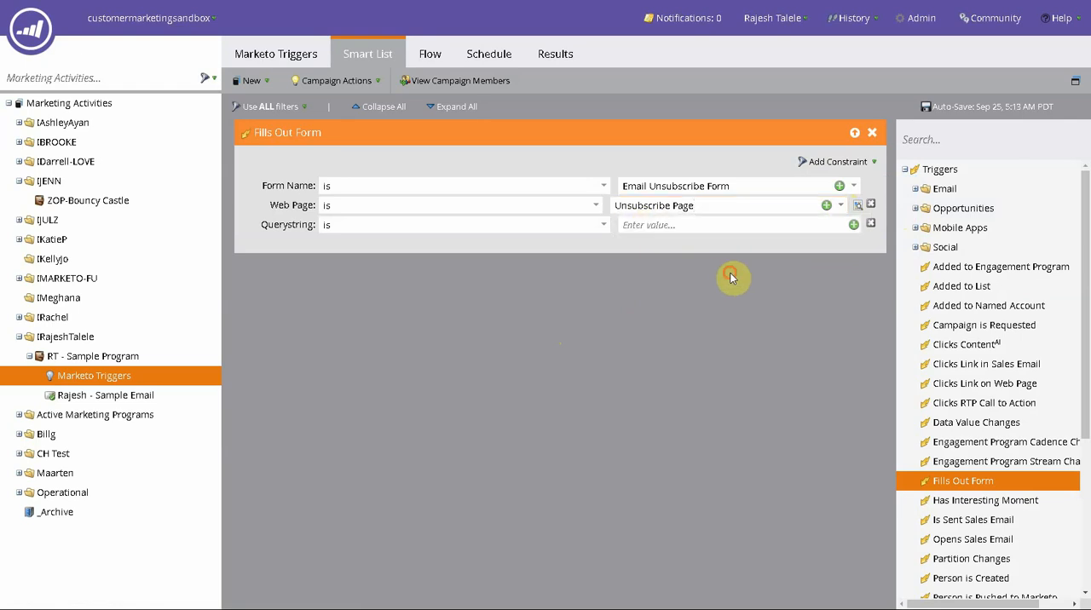
- Remove the Web Page constraint and change the form name value to Contact Us.Contact Us
click(869, 209)
click(853, 186)
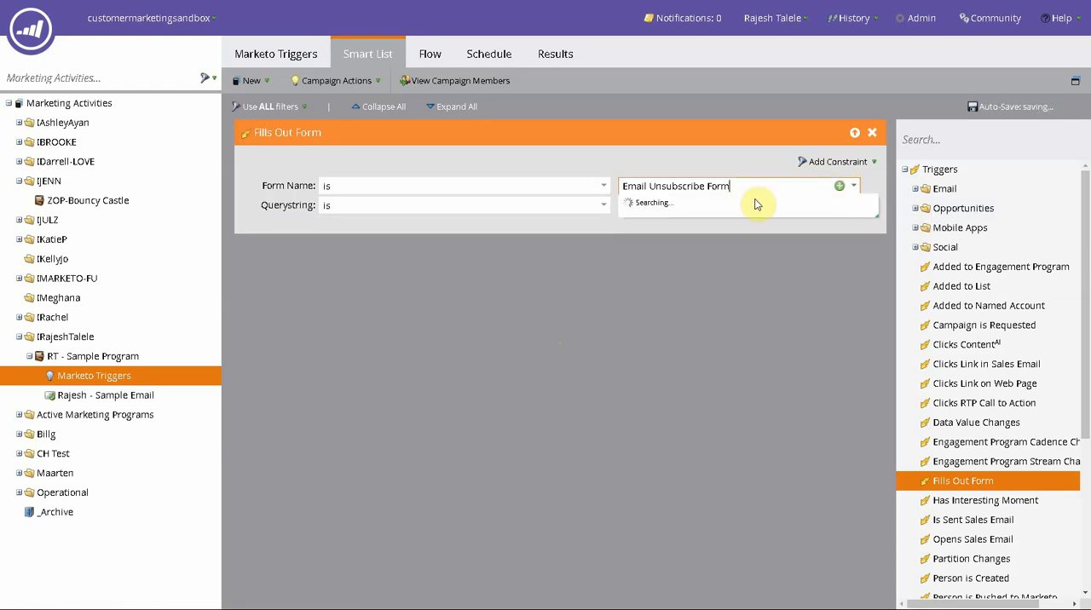
click(651, 204)
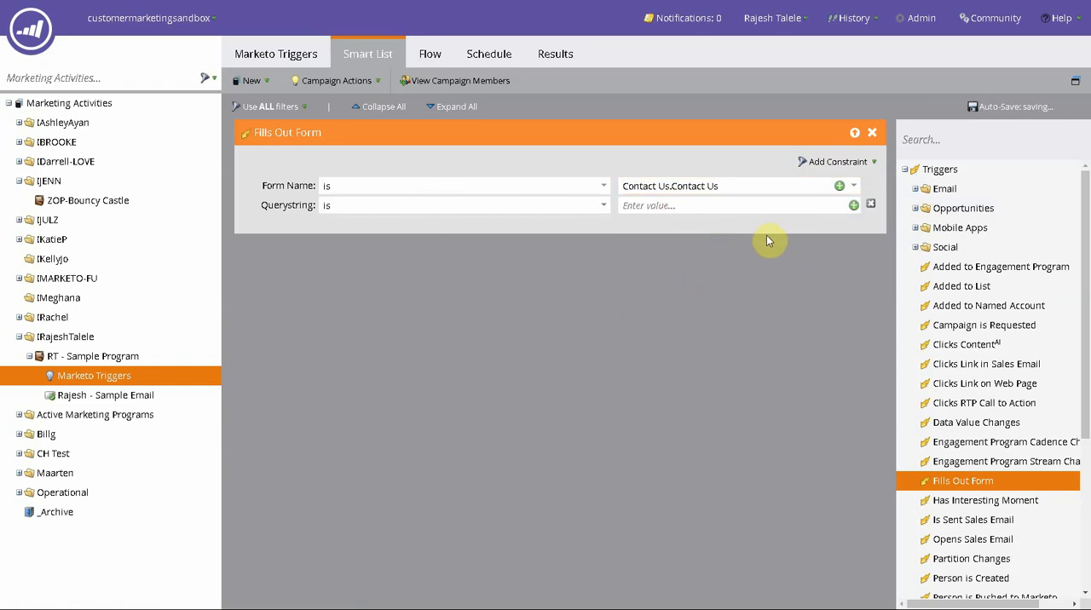
- Enter Shopping as the Querystring constraint's value and replace it with Roadshow
click(759, 211)
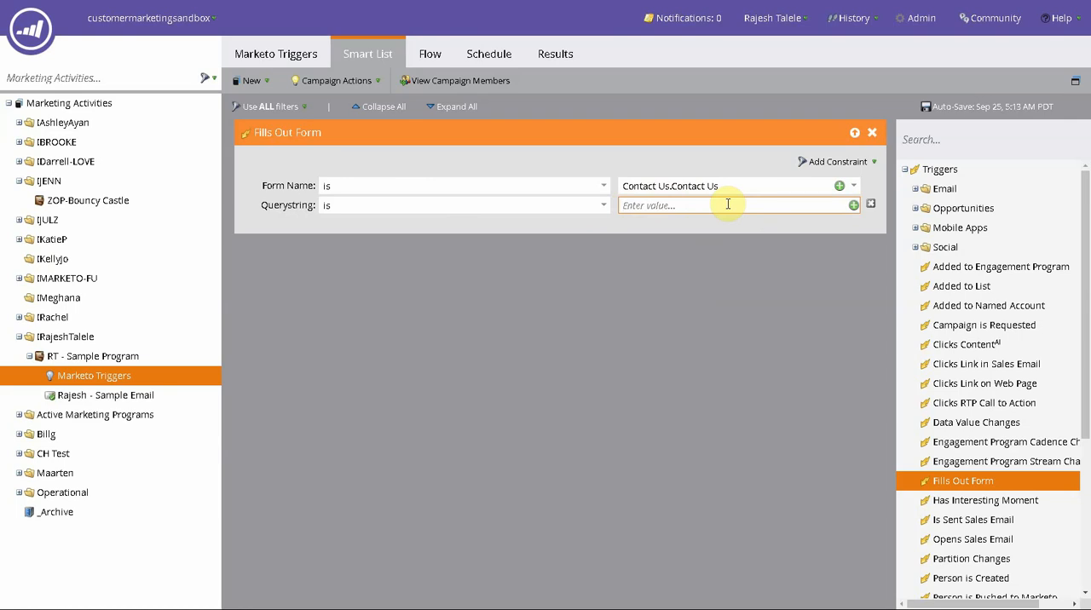
click(635, 202)
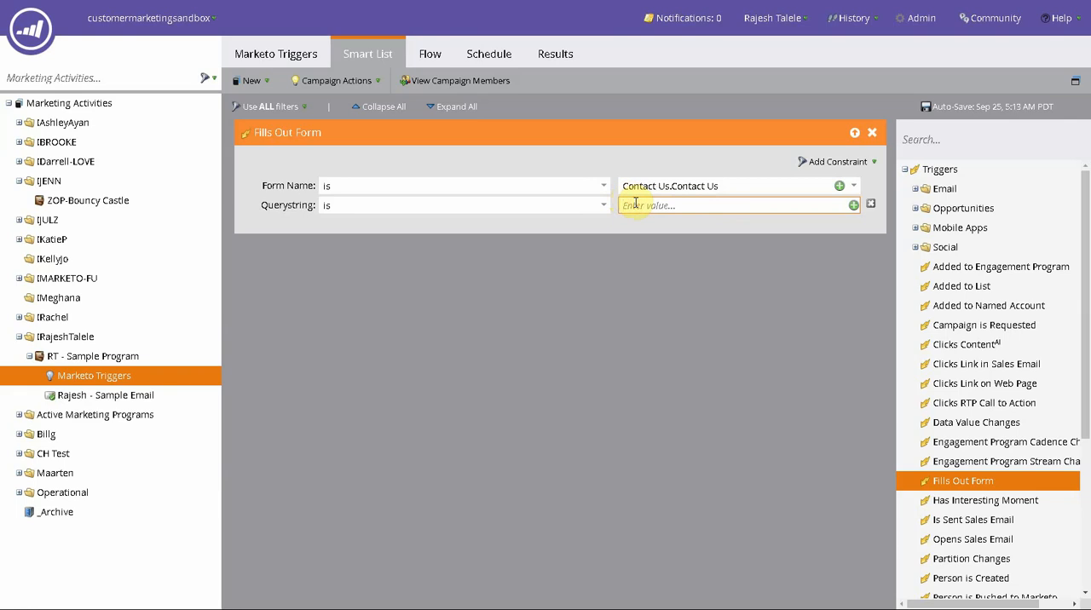
text(Shopping)
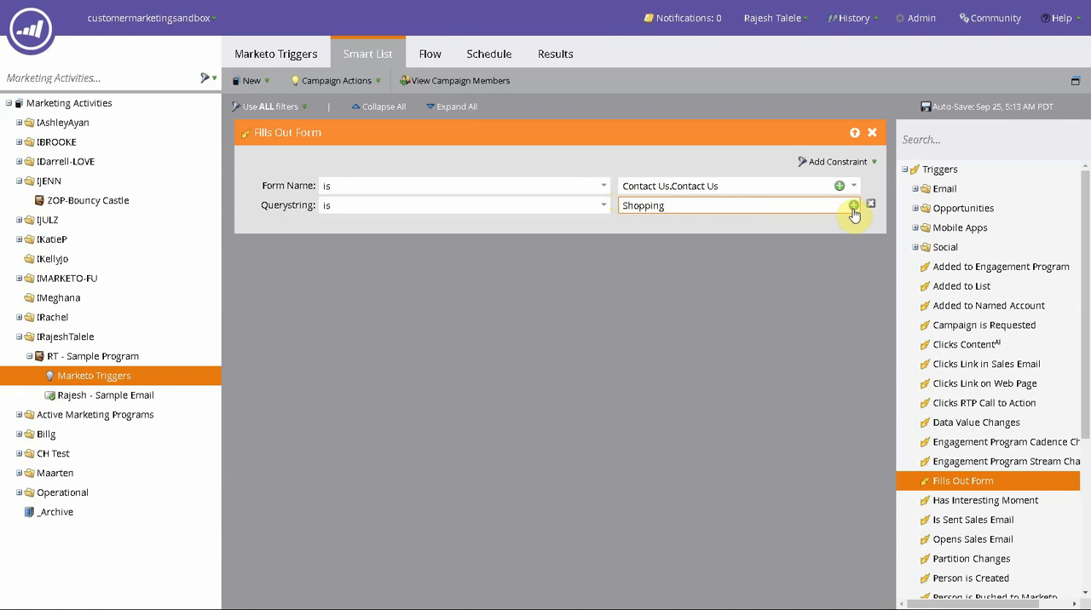
drag(763, 208, 533, 181)
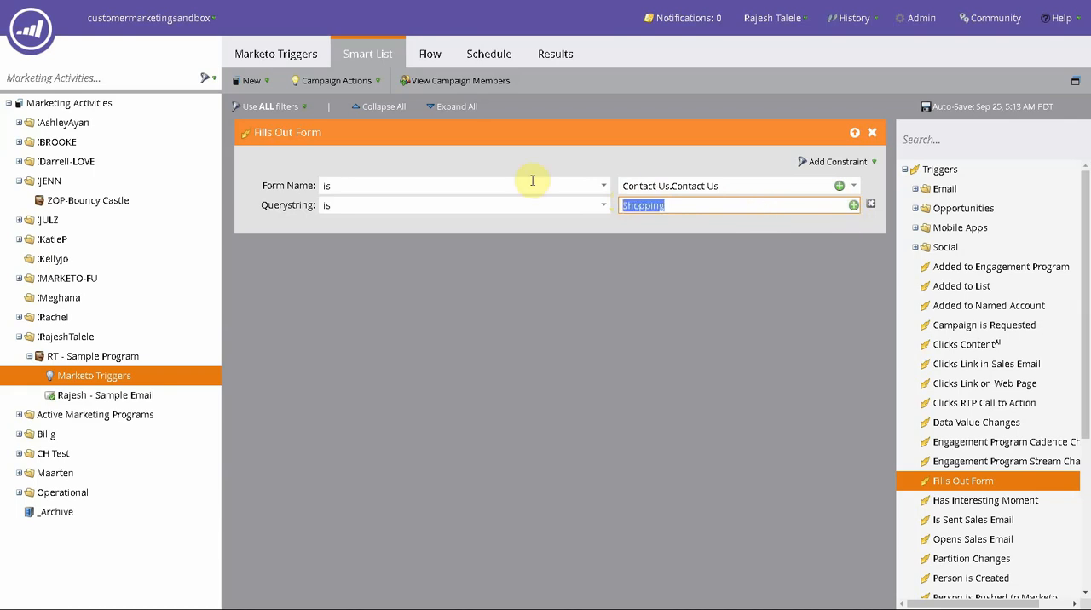
text(Roadshow)
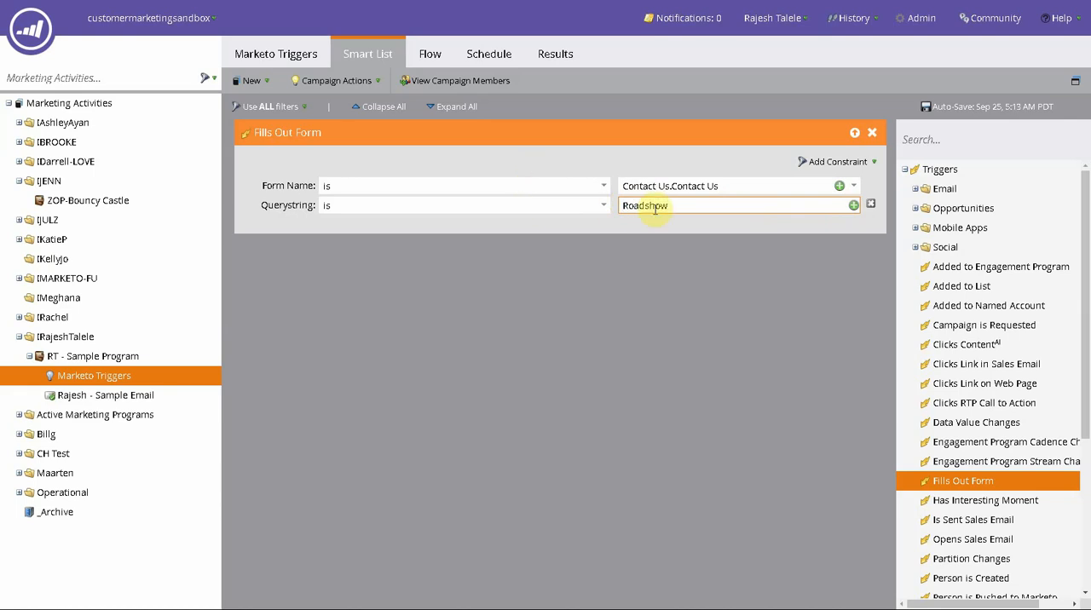
- Replace the Querystring constraint's value with DaretoGrow
drag(682, 205, 500, 186)
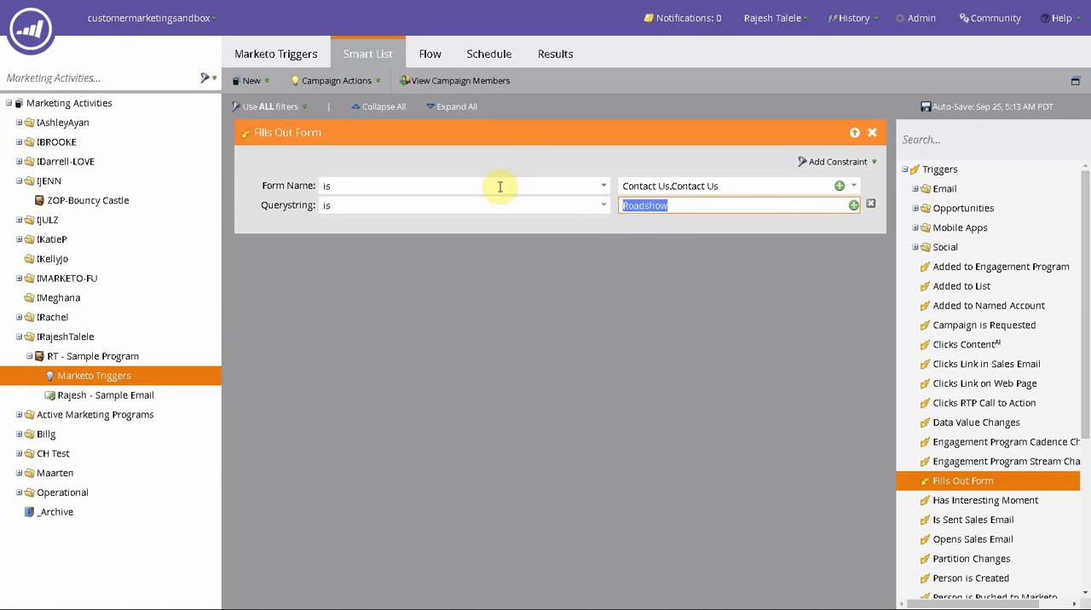
key(BackSpace)
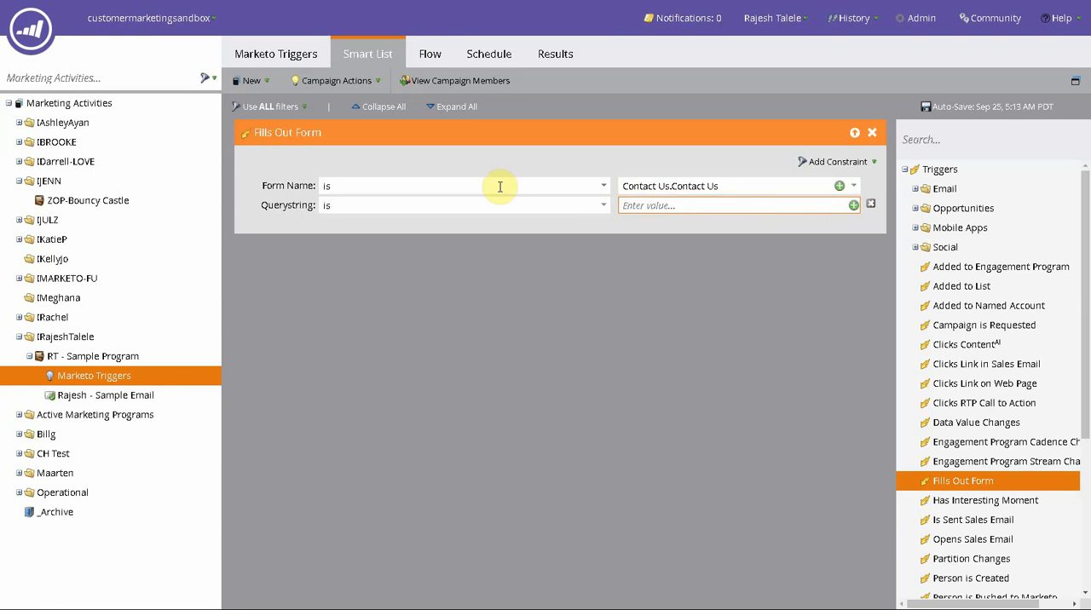
text(DaretoGrow)
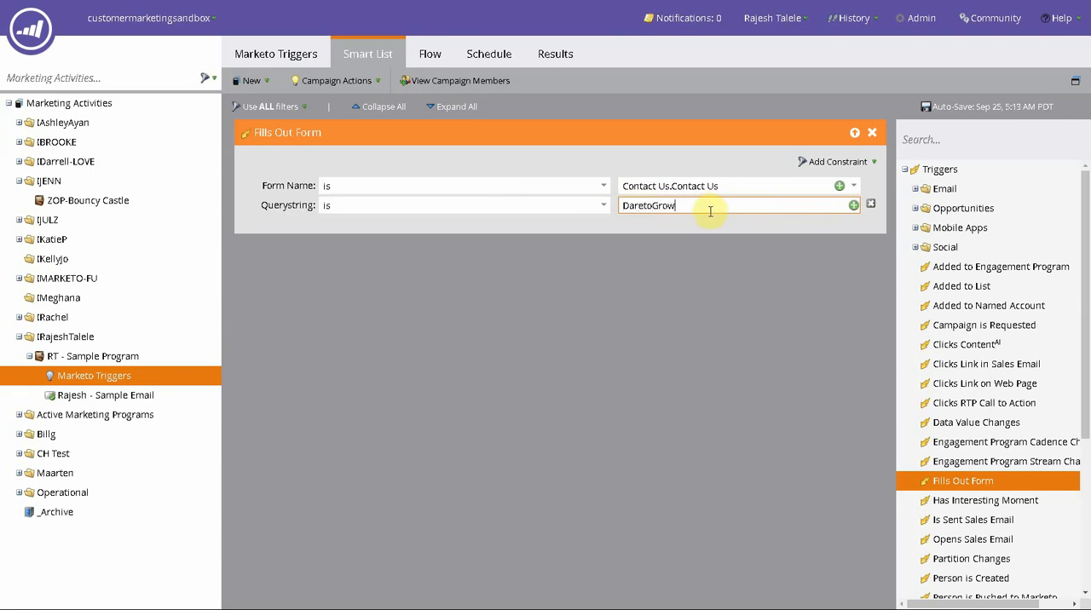
- Clear the Querystring constraint's value, then remove the constraint after reviewing its available operators
drag(730, 213, 521, 202)
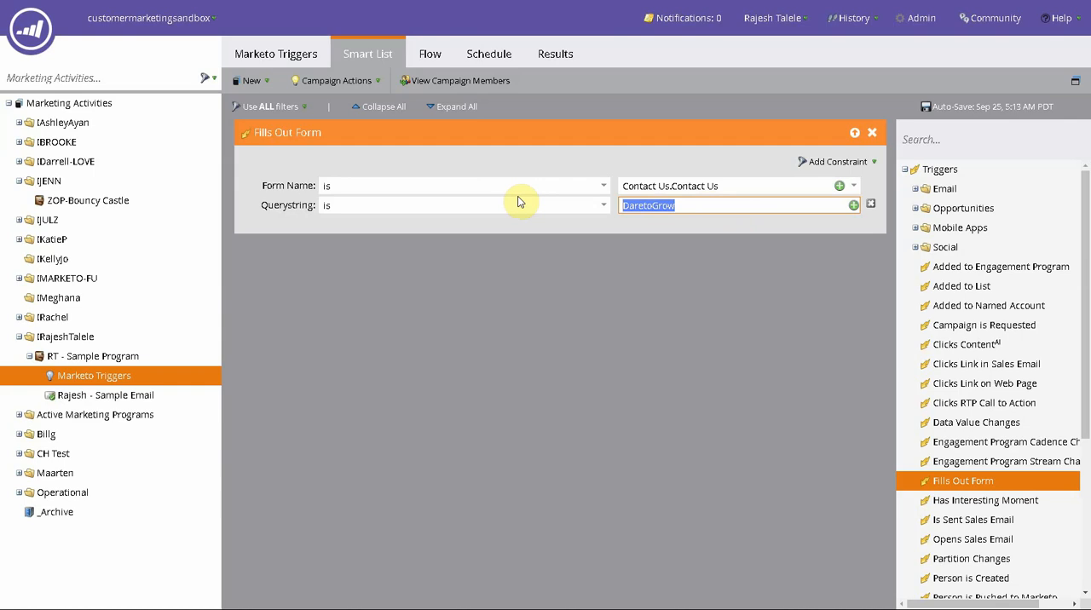
key(BackSpace)
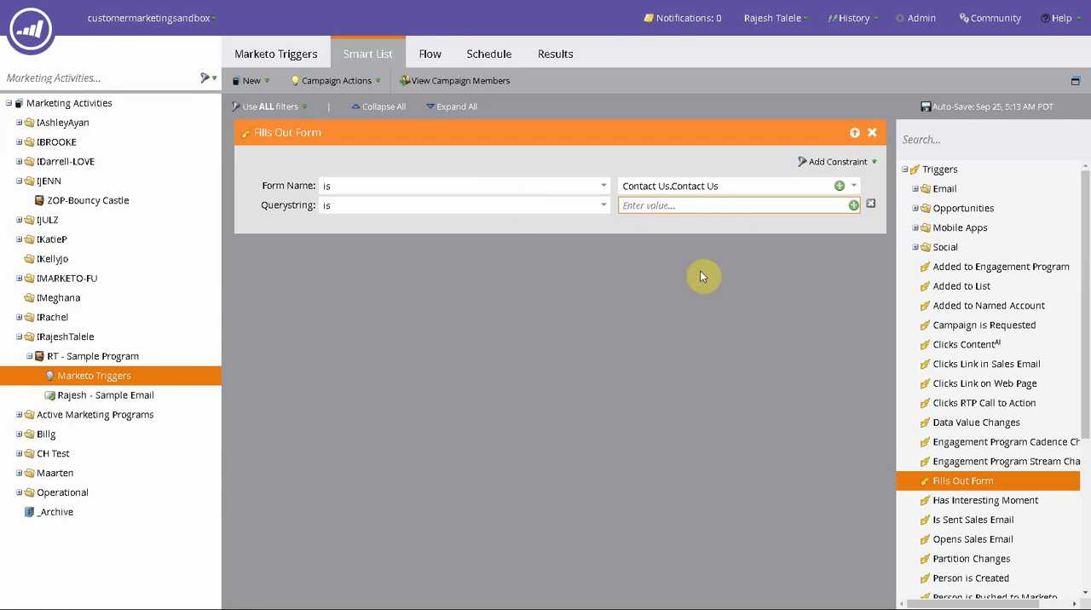
click(603, 206)
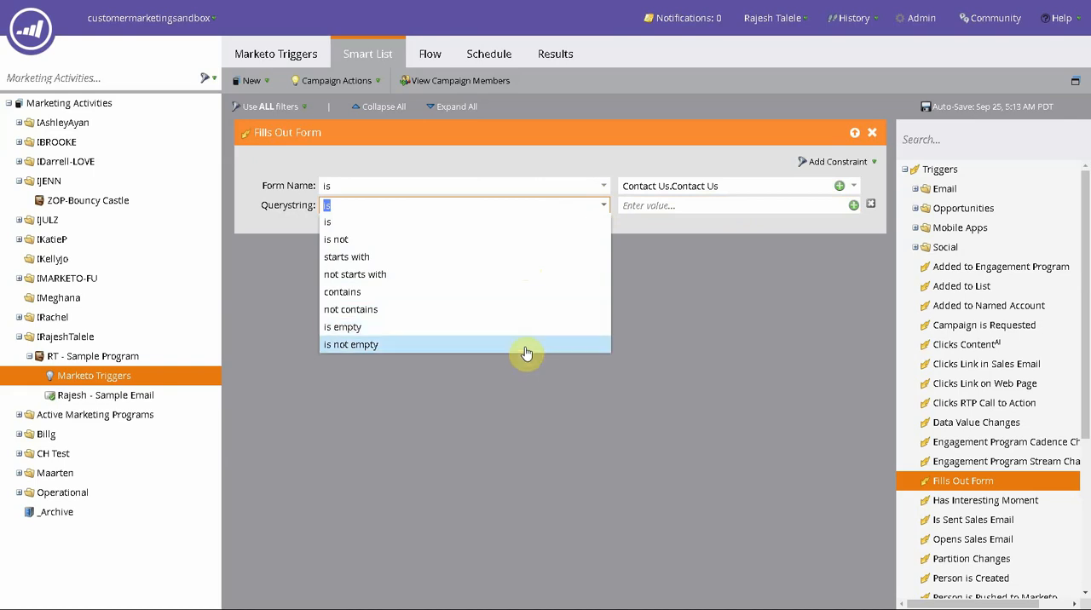
click(750, 333)
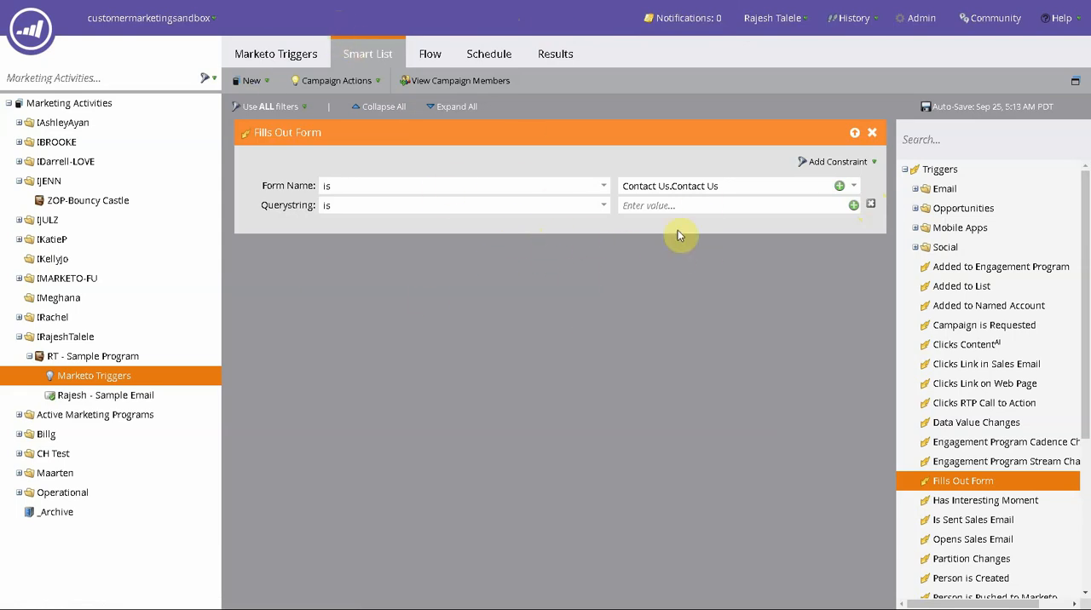
click(871, 207)
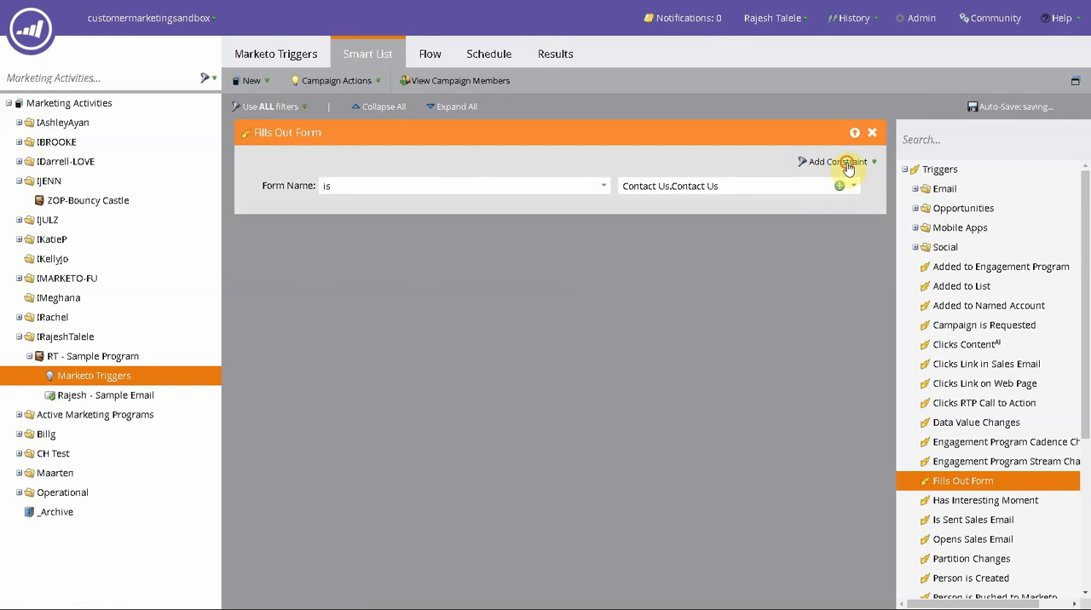
- Add a Client IP Address constraint to the Fills Out Form trigger, inspect its multiple-value chooser and operators, and remove it
click(849, 166)
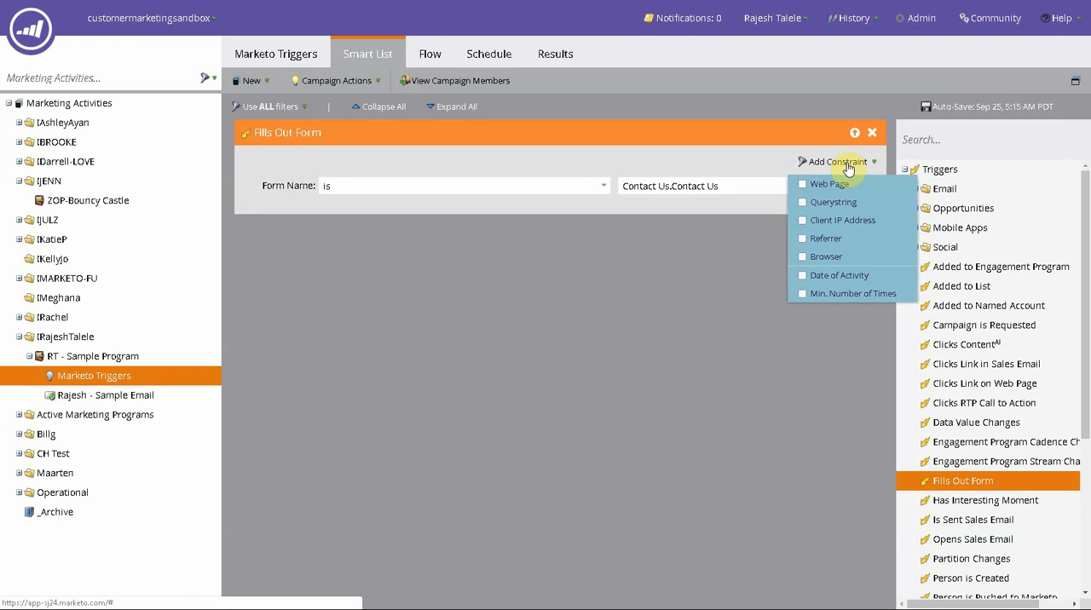
click(842, 220)
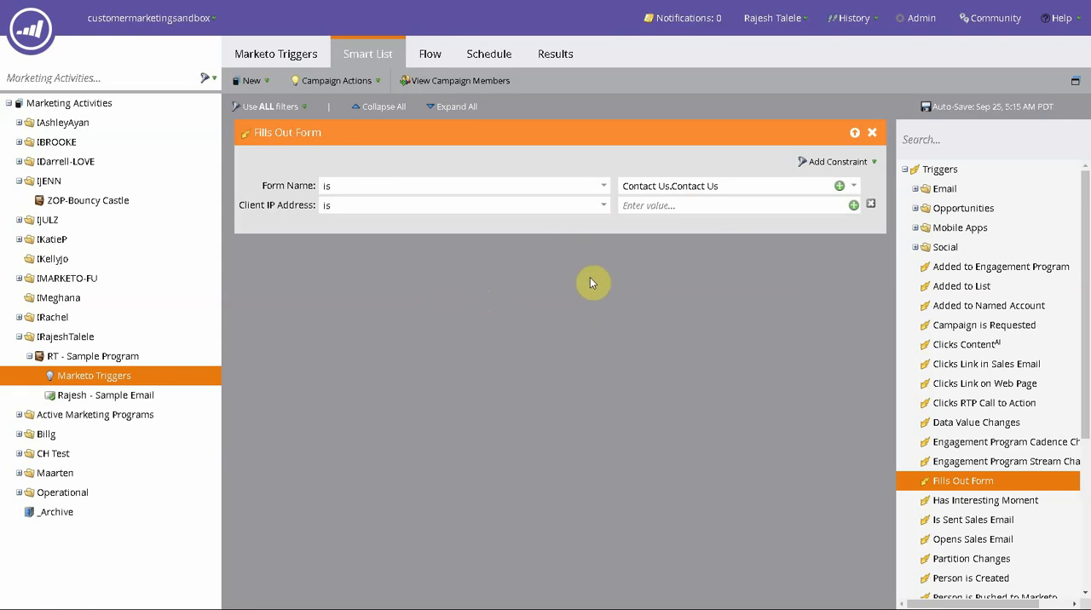
click(853, 206)
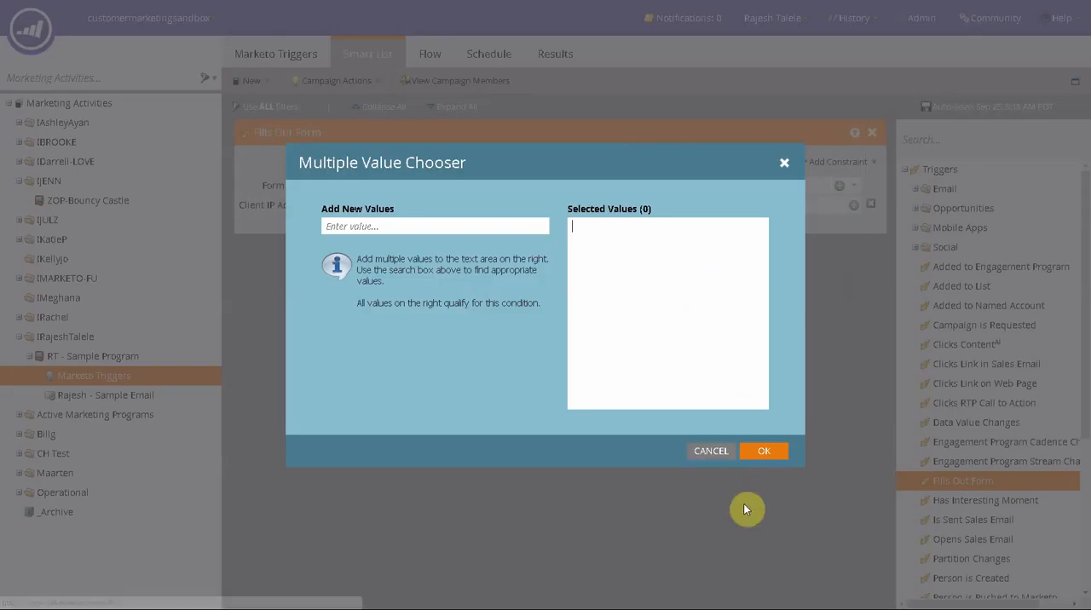
click(710, 451)
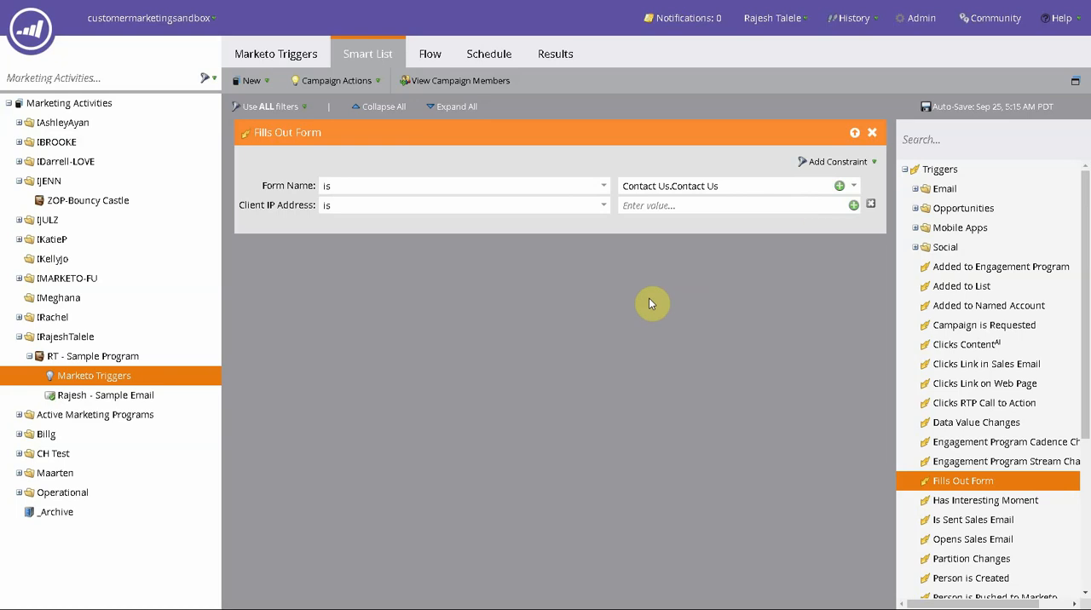
click(608, 206)
click(477, 237)
click(872, 206)
- Add a Referrer constraint to the Fills Out Form trigger and remove it again
click(831, 164)
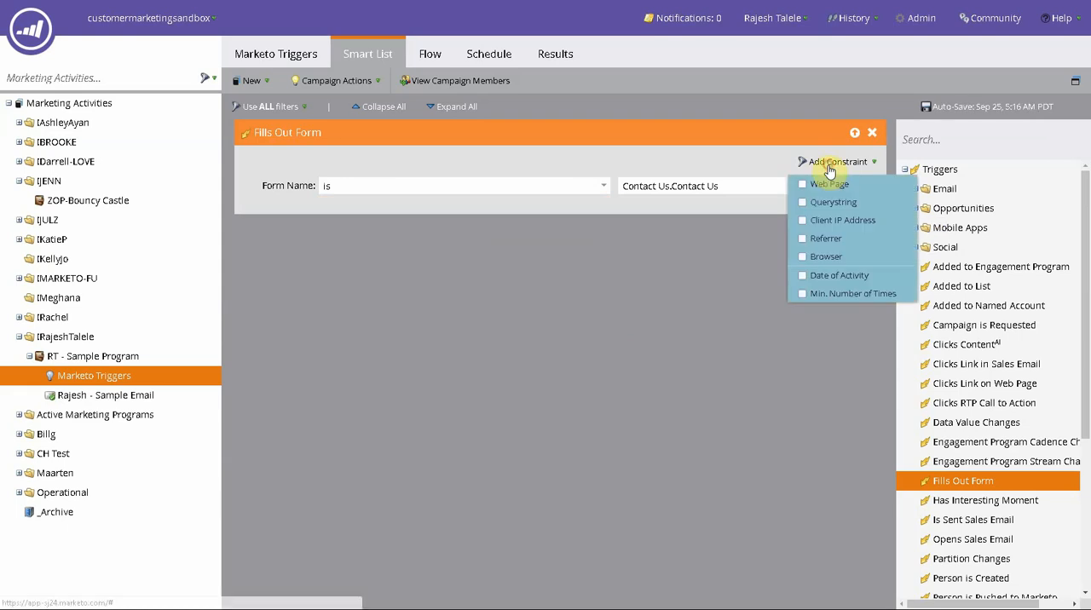
click(825, 239)
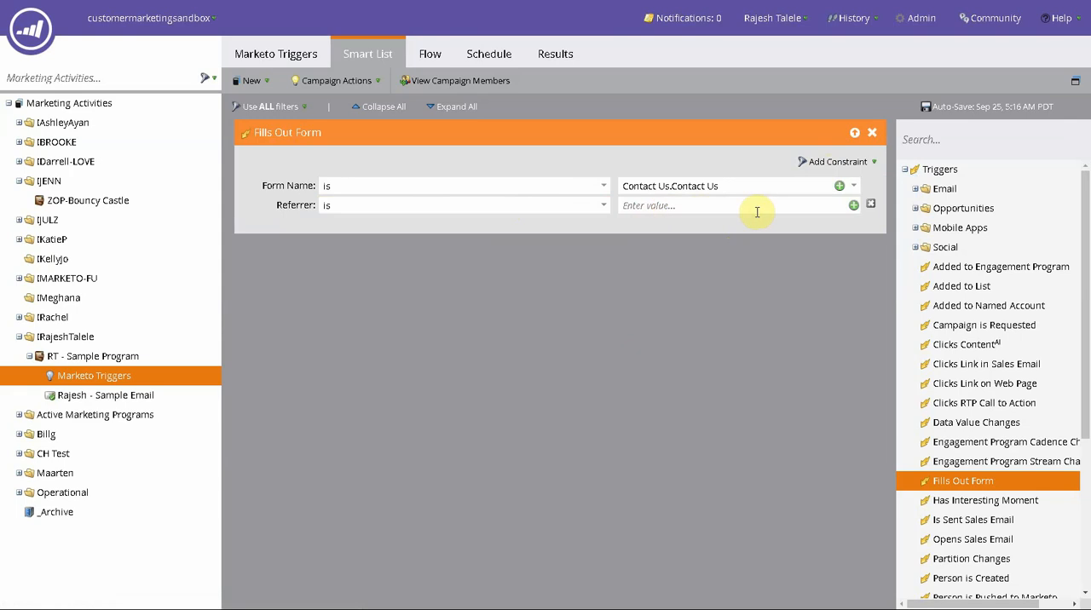
click(871, 207)
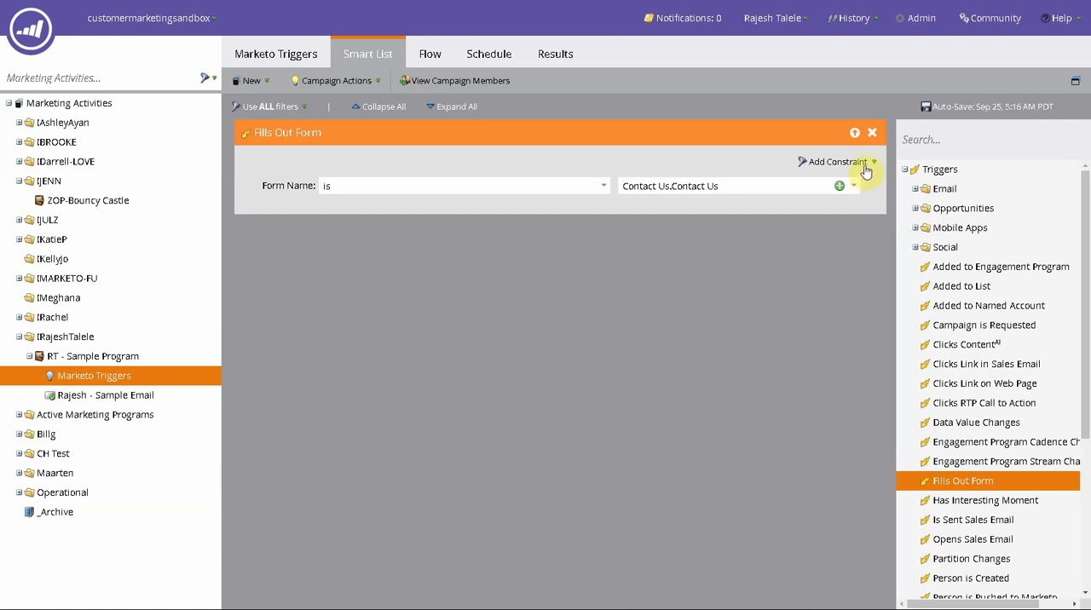
- Add a Browser constraint to the Fills Out Form trigger and remove it again
click(865, 162)
click(826, 257)
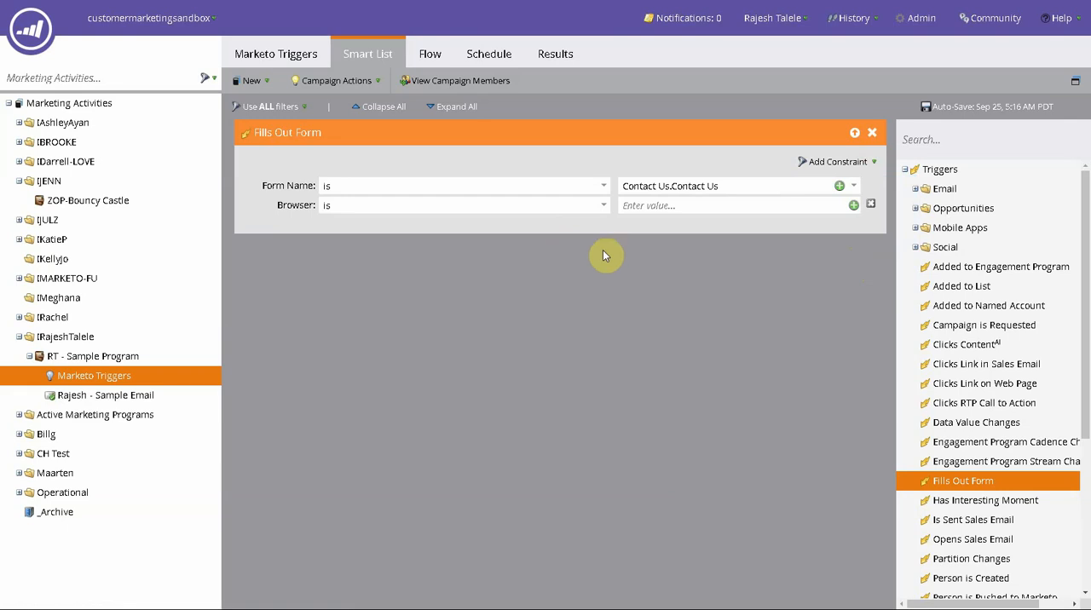
click(838, 161)
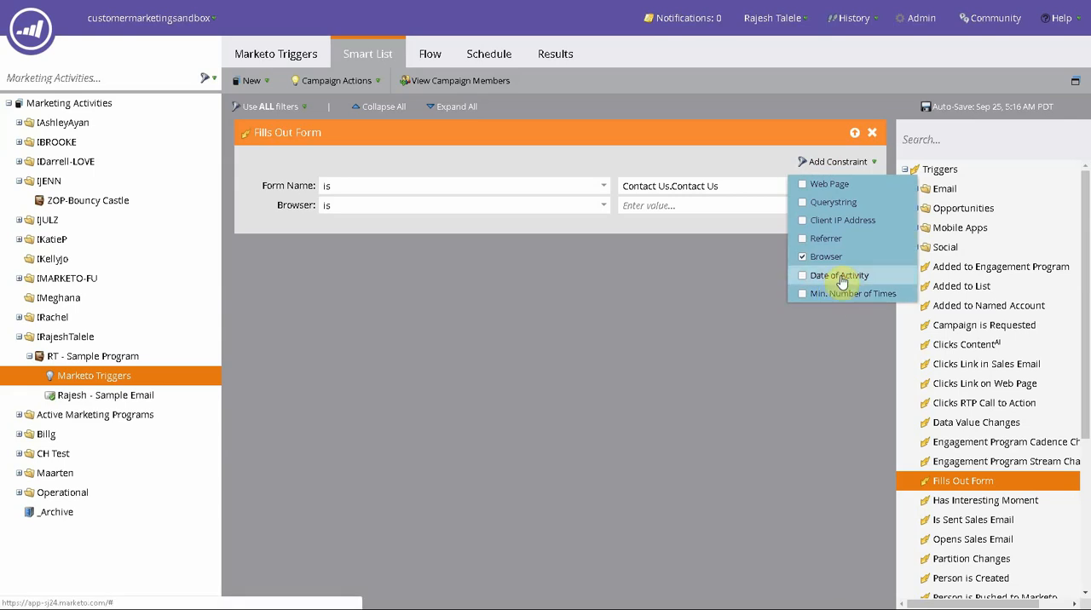
click(834, 257)
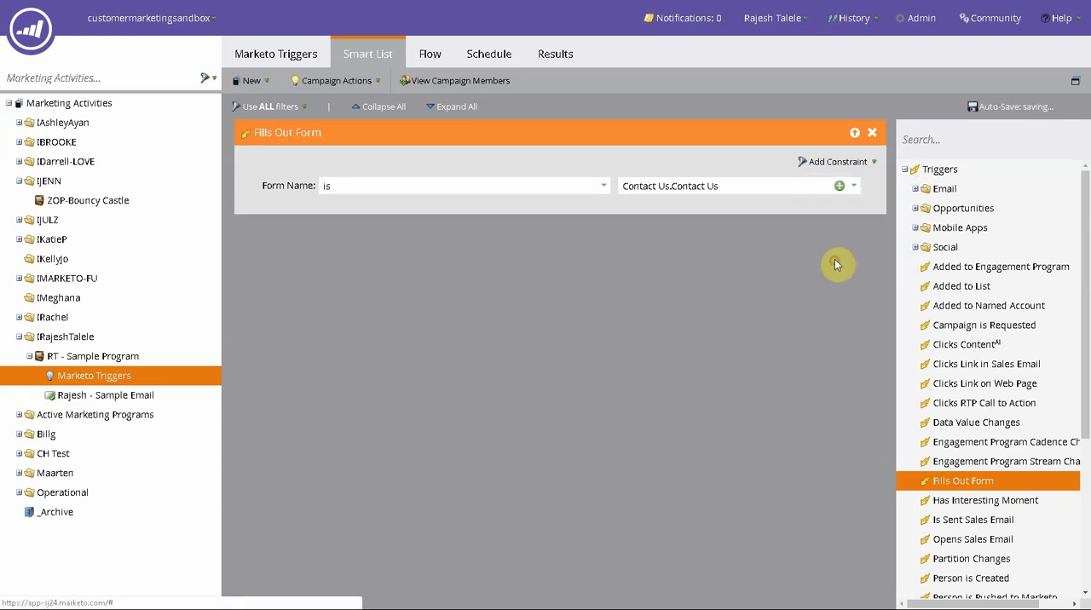
- Add a Date of Activity constraint to the Fills Out Form trigger, review its date operators, and remove it
click(863, 162)
click(831, 275)
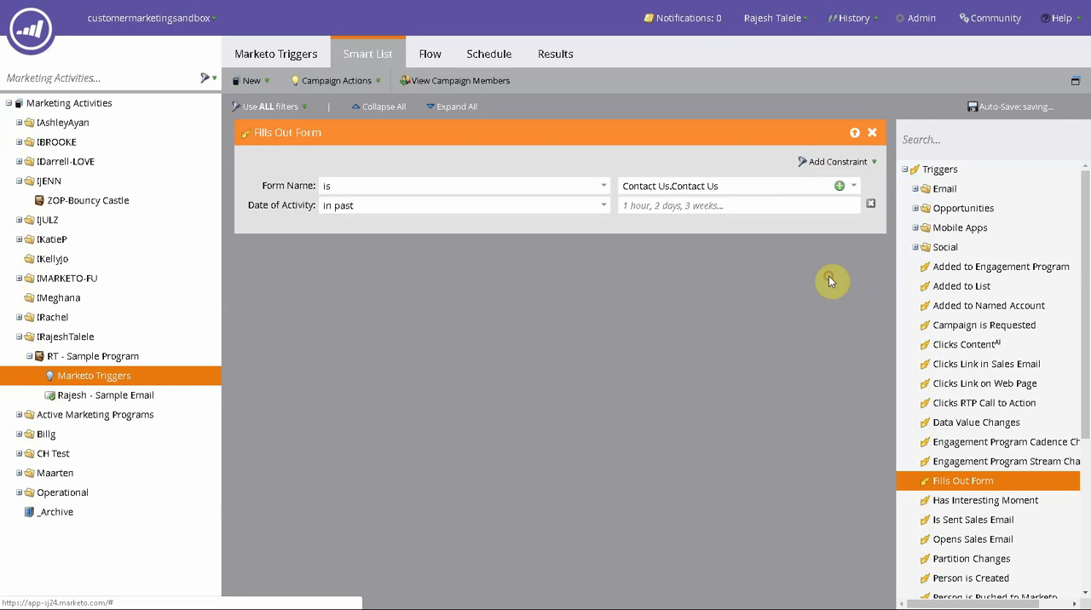
click(604, 207)
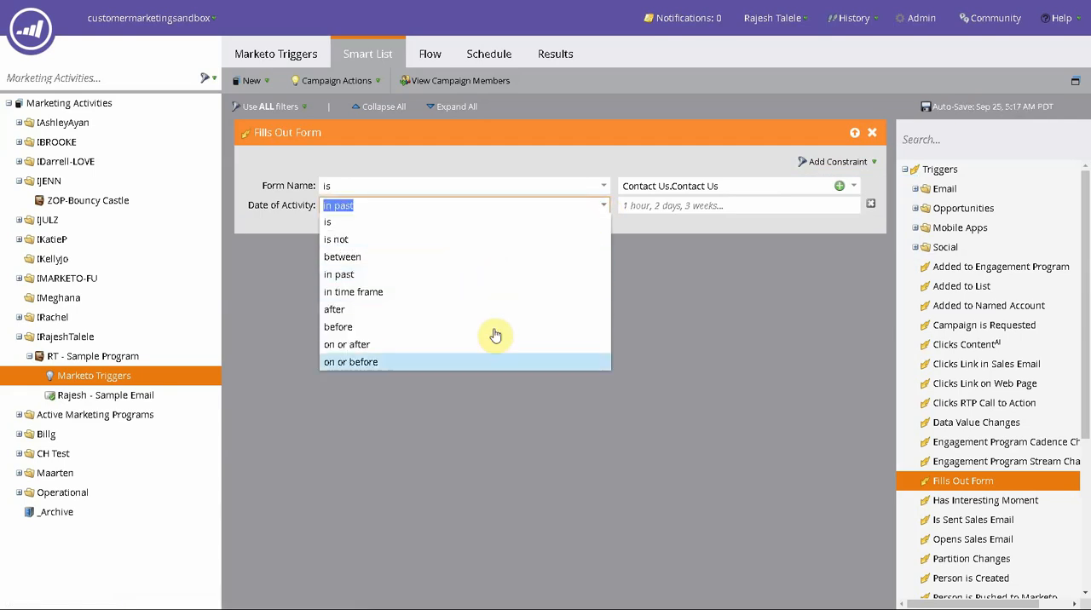
click(671, 343)
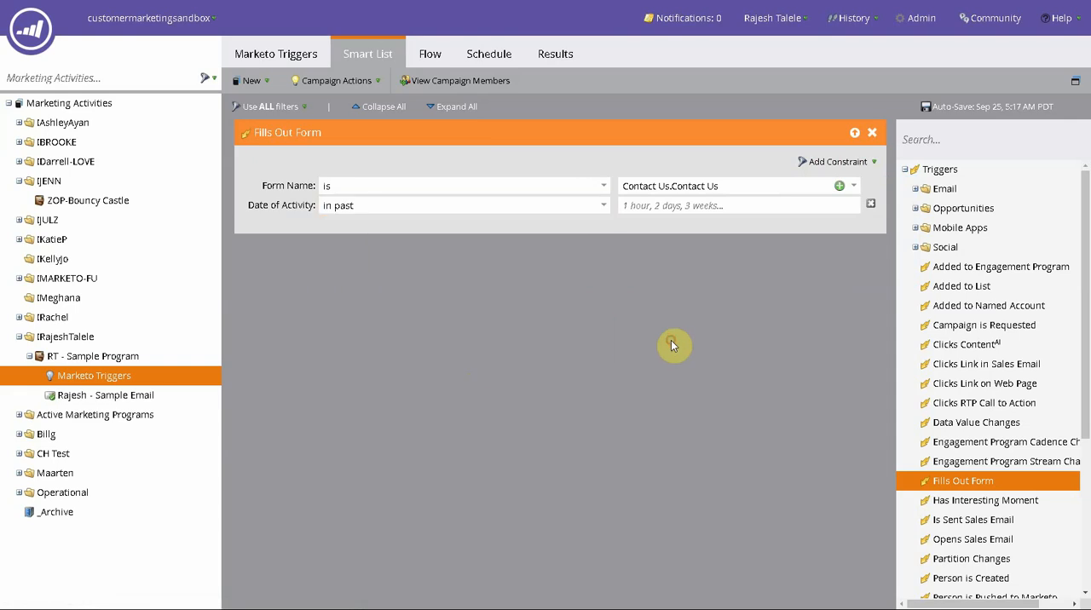
click(870, 204)
- Add a Min. Number of Times constraint to the Fills Out Form trigger and set it to 3
click(831, 175)
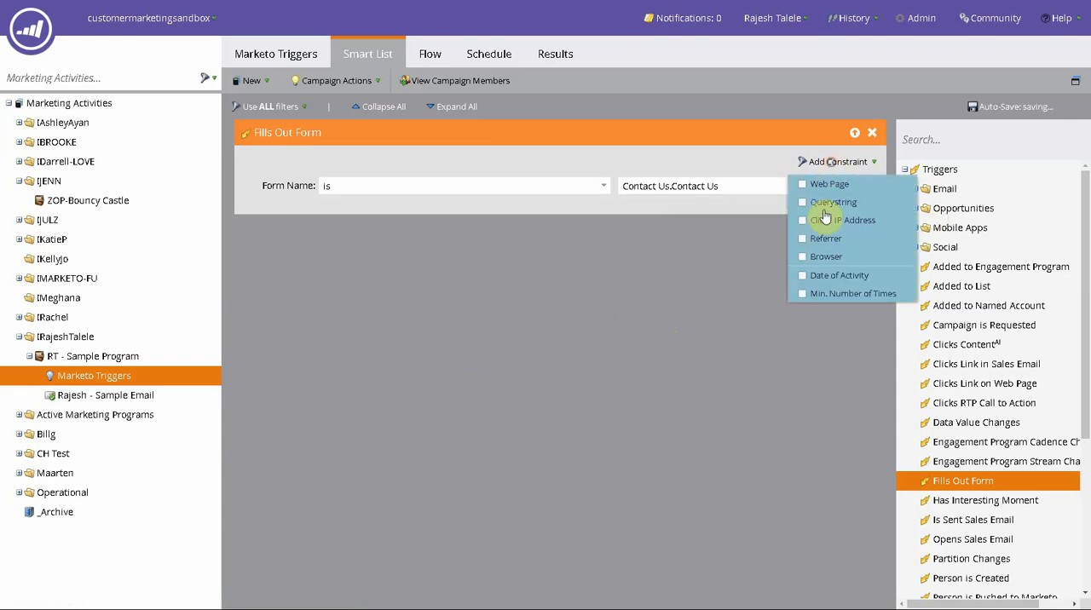
click(814, 292)
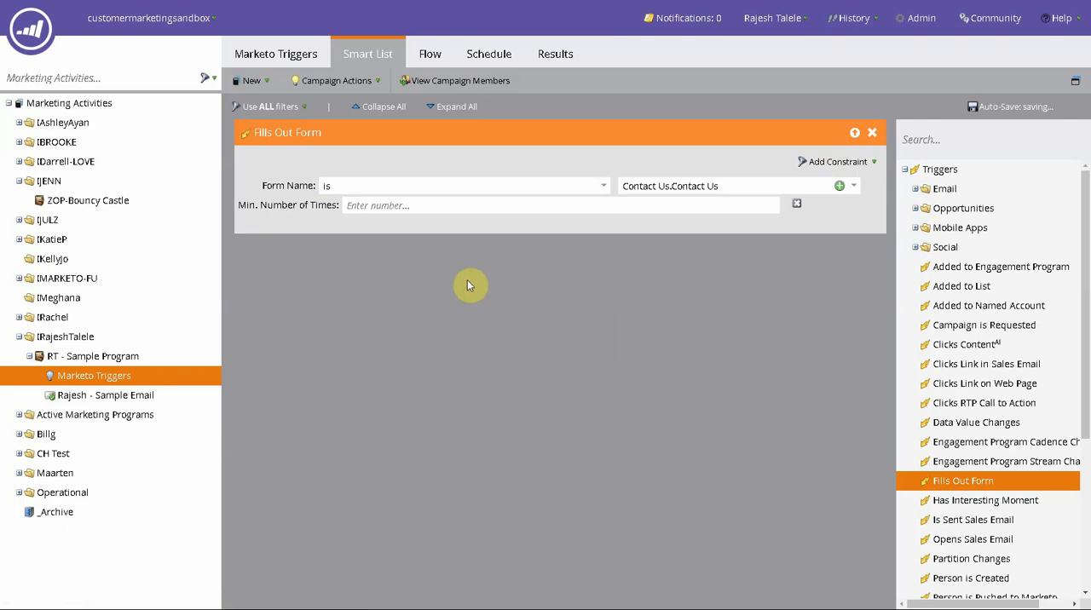
click(666, 207)
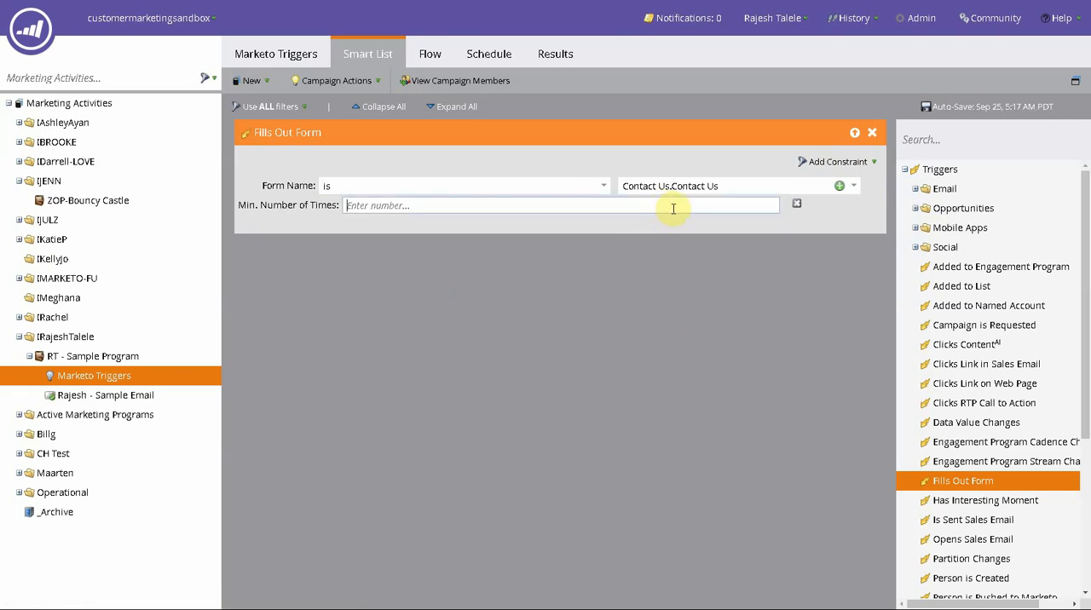
text(3)
click(618, 336)
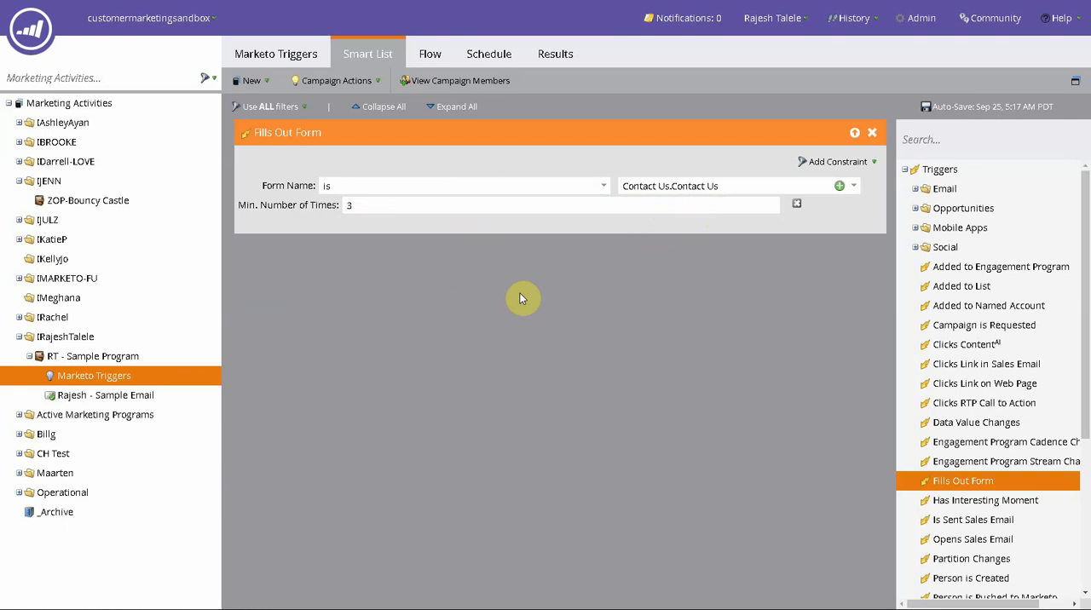
click(575, 210)
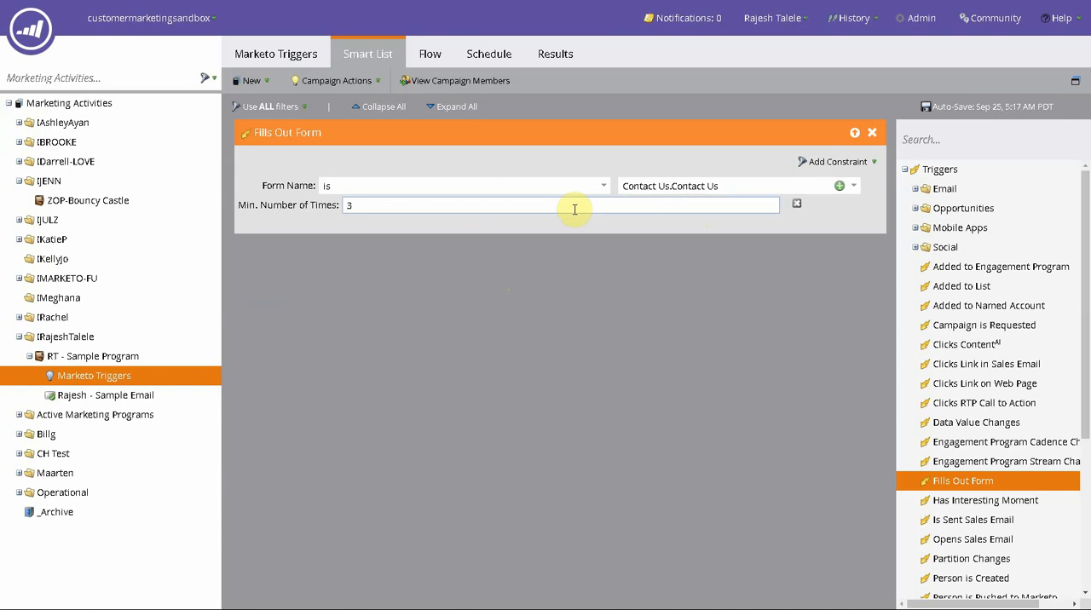
click(549, 233)
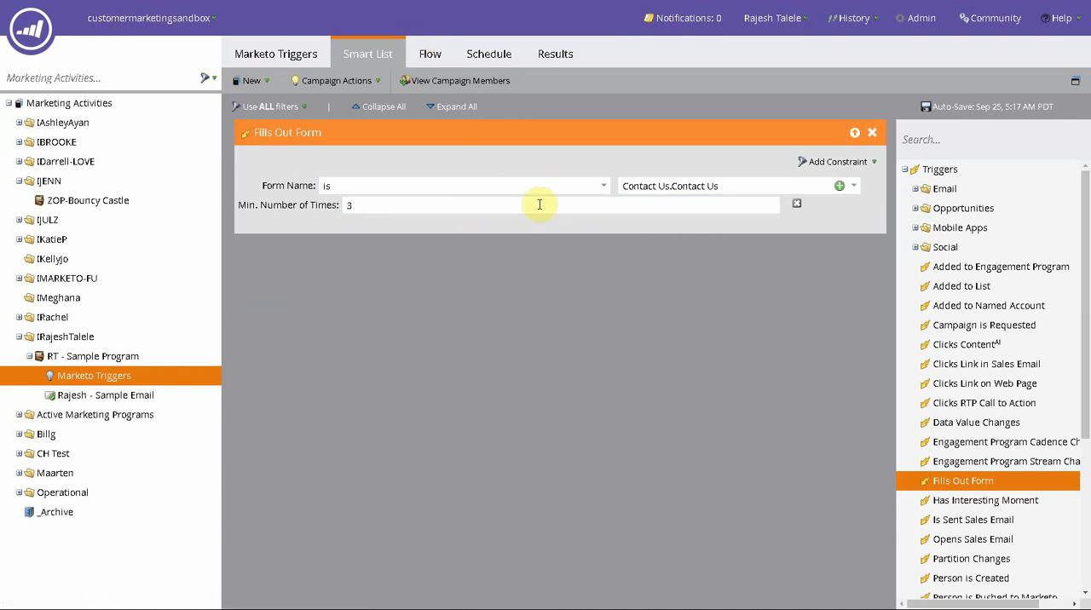